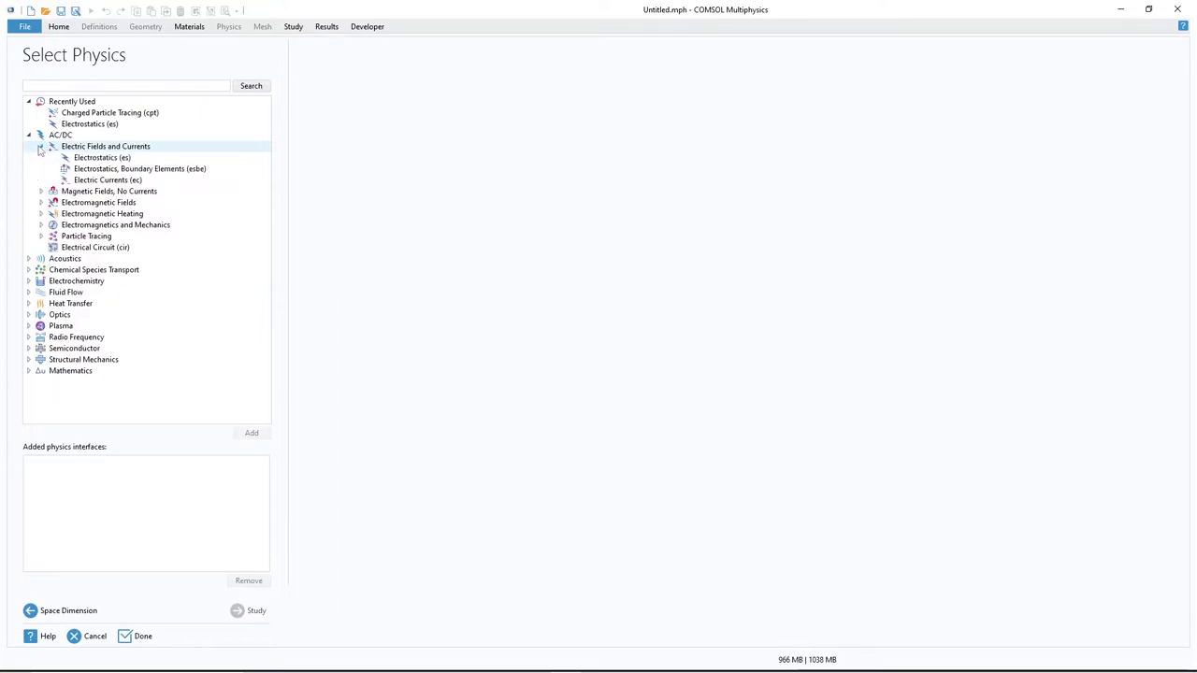
- Add the Electrostatics (es) and Charged Particle Tracing (cpt) physics interfaces from the AC/DC branch to the model
{"action": "left_click", "coordinate": [100, 159]}
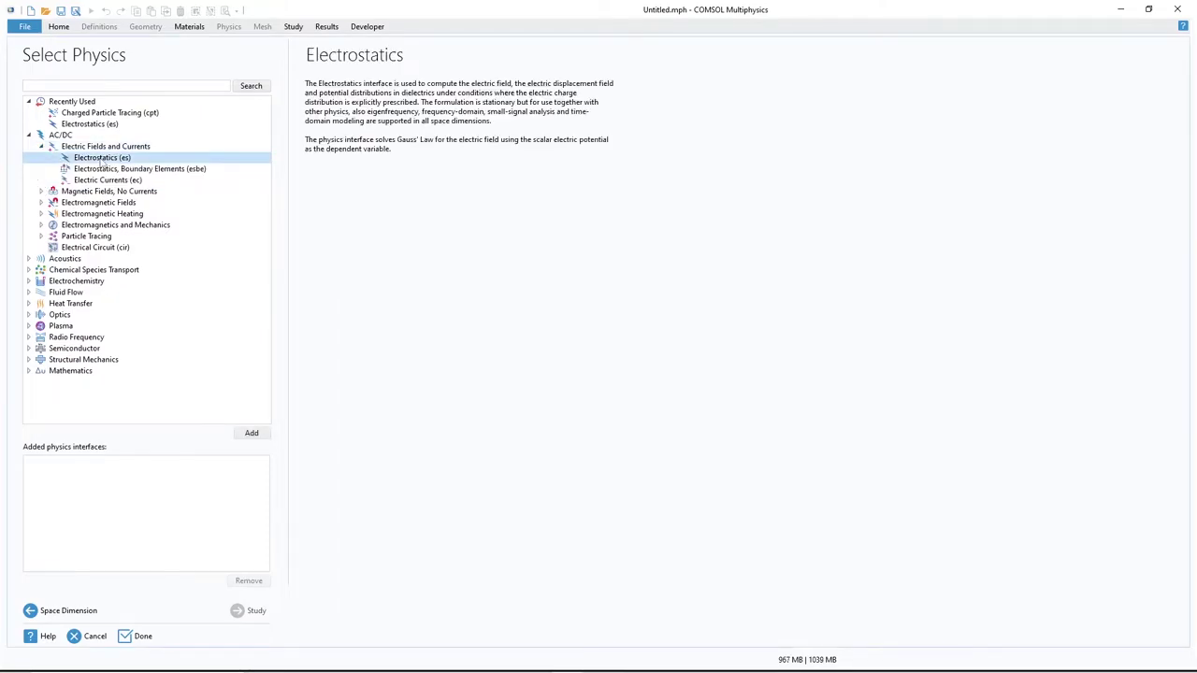
{"action": "double_click", "coordinate": [100, 159]}
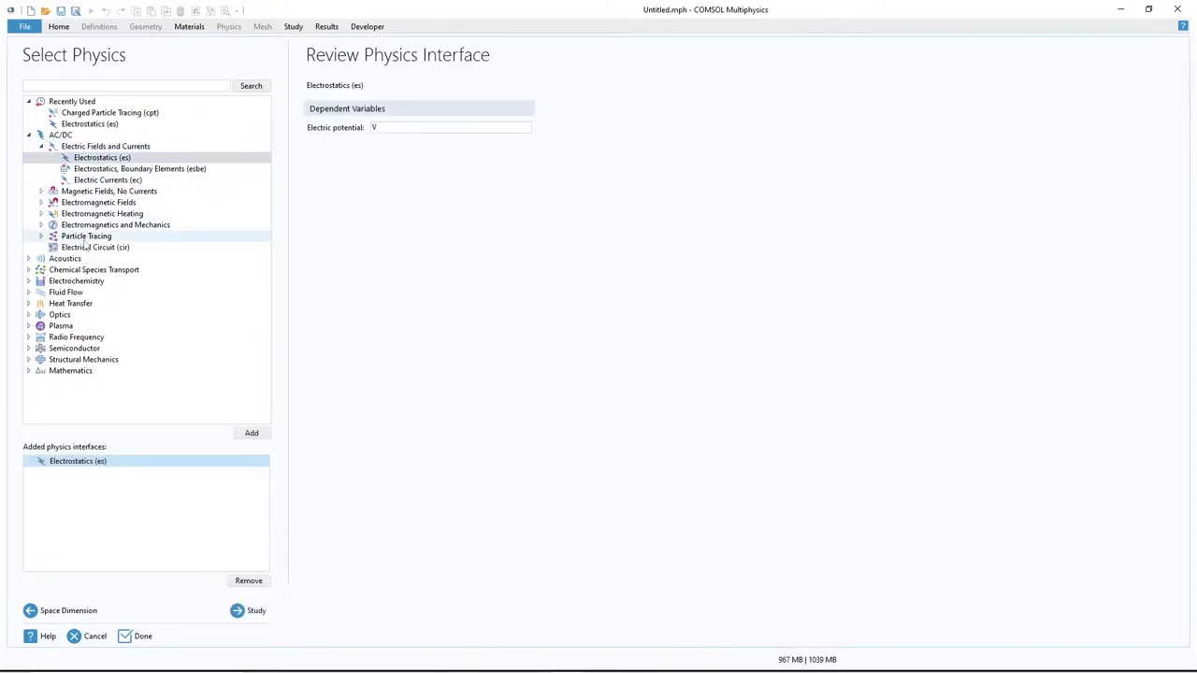
{"action": "left_click", "coordinate": [40, 236]}
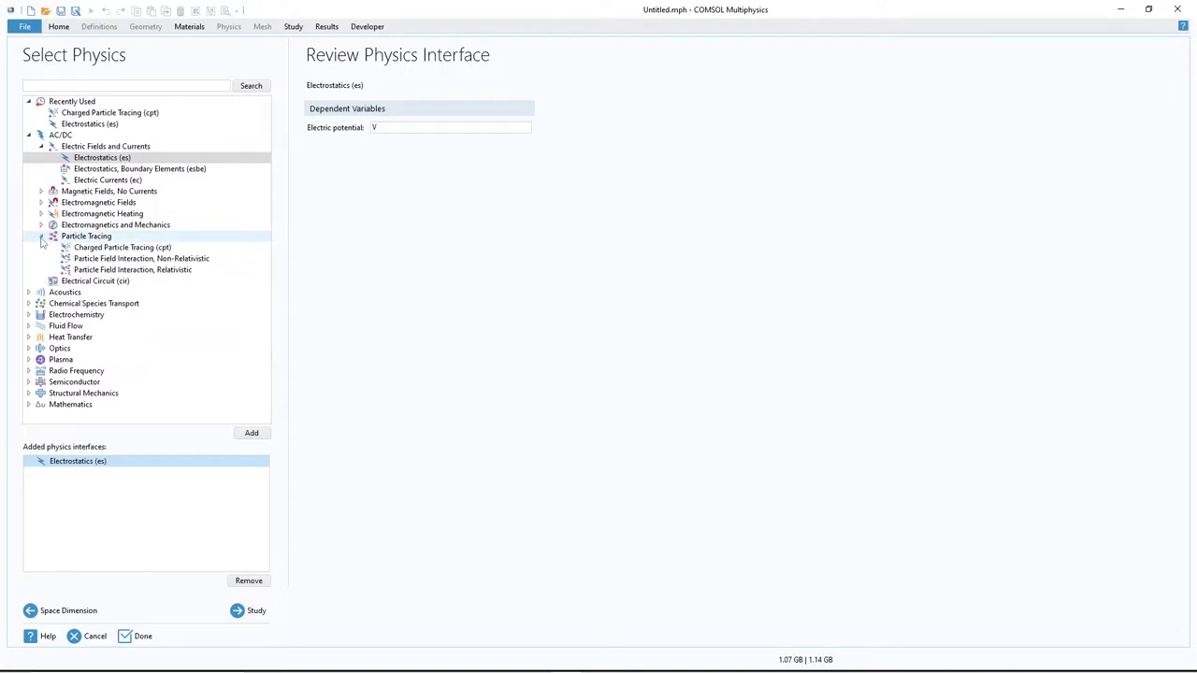
{"action": "double_click", "coordinate": [119, 249]}
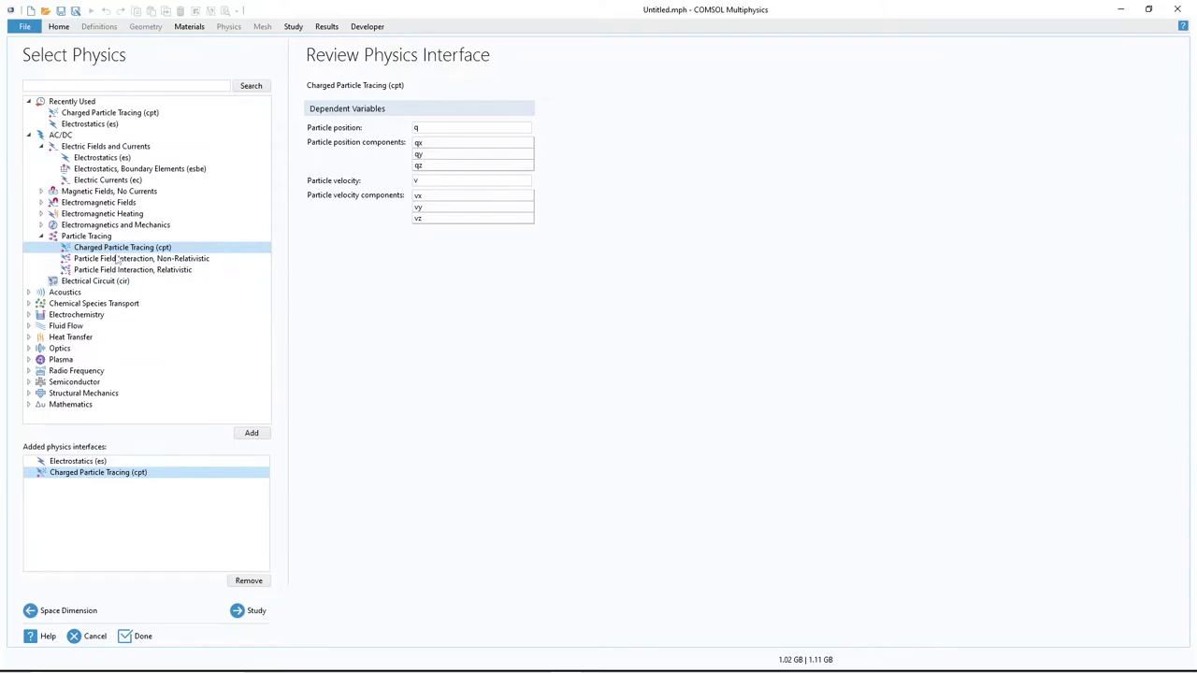
- Choose a Stationary study for the selected physics and finish the model setup
{"action": "left_click", "coordinate": [248, 611]}
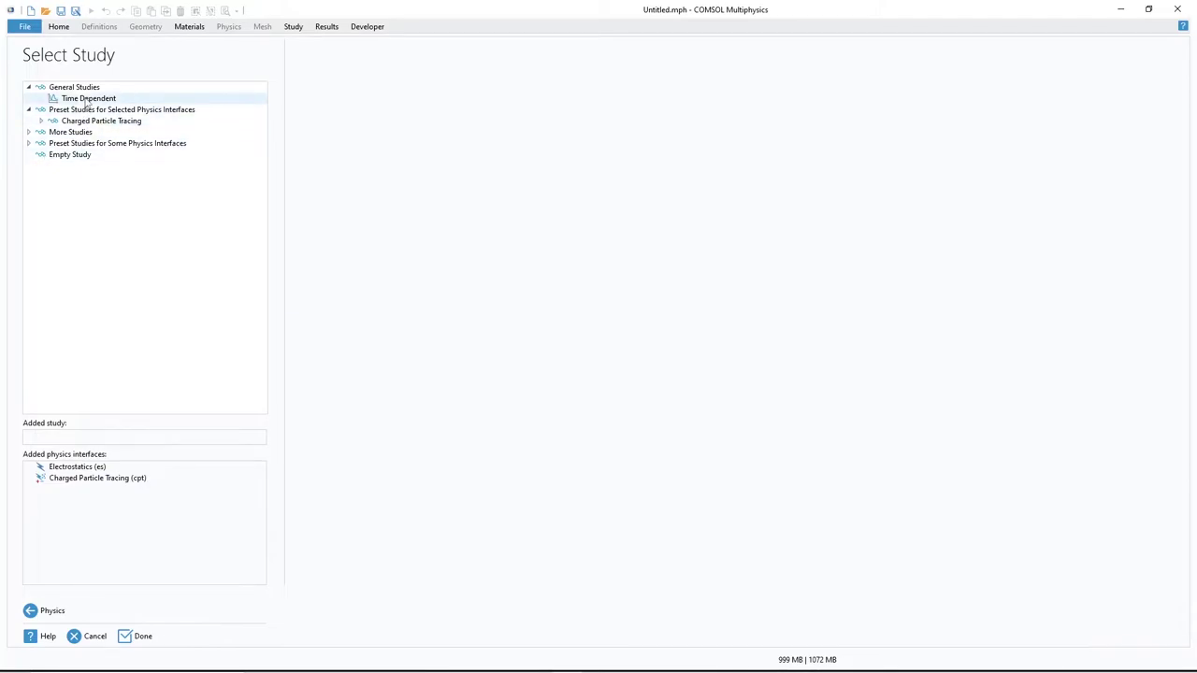
{"action": "left_click", "coordinate": [29, 144]}
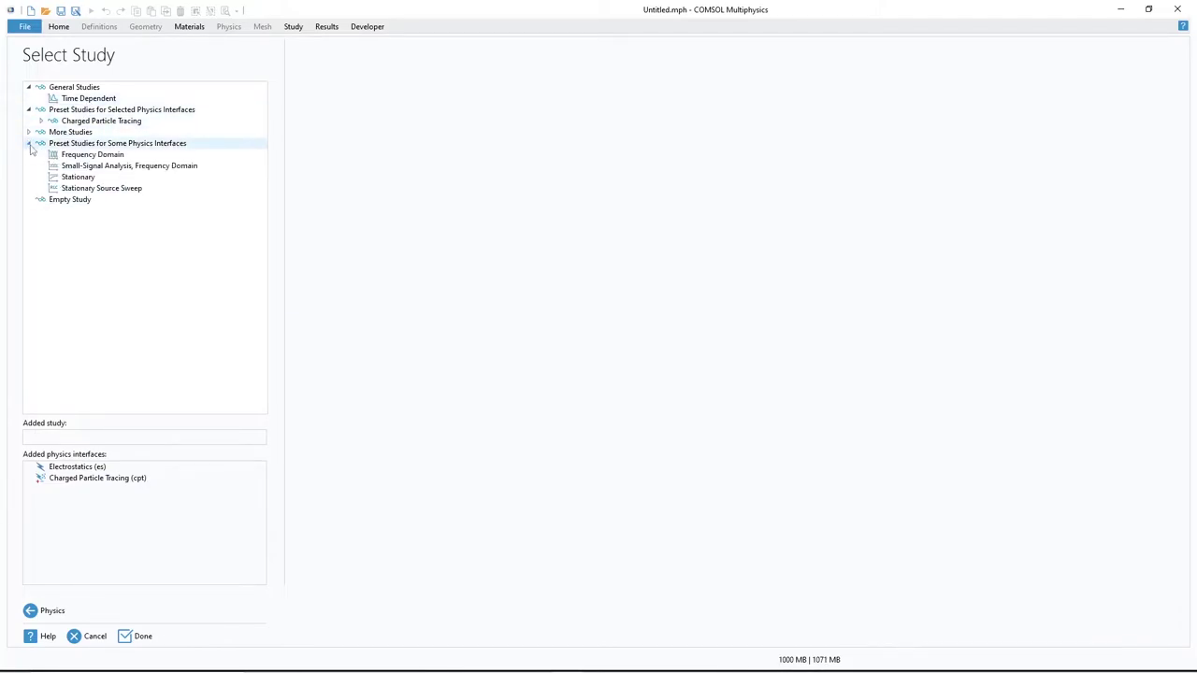
{"action": "left_click", "coordinate": [79, 178]}
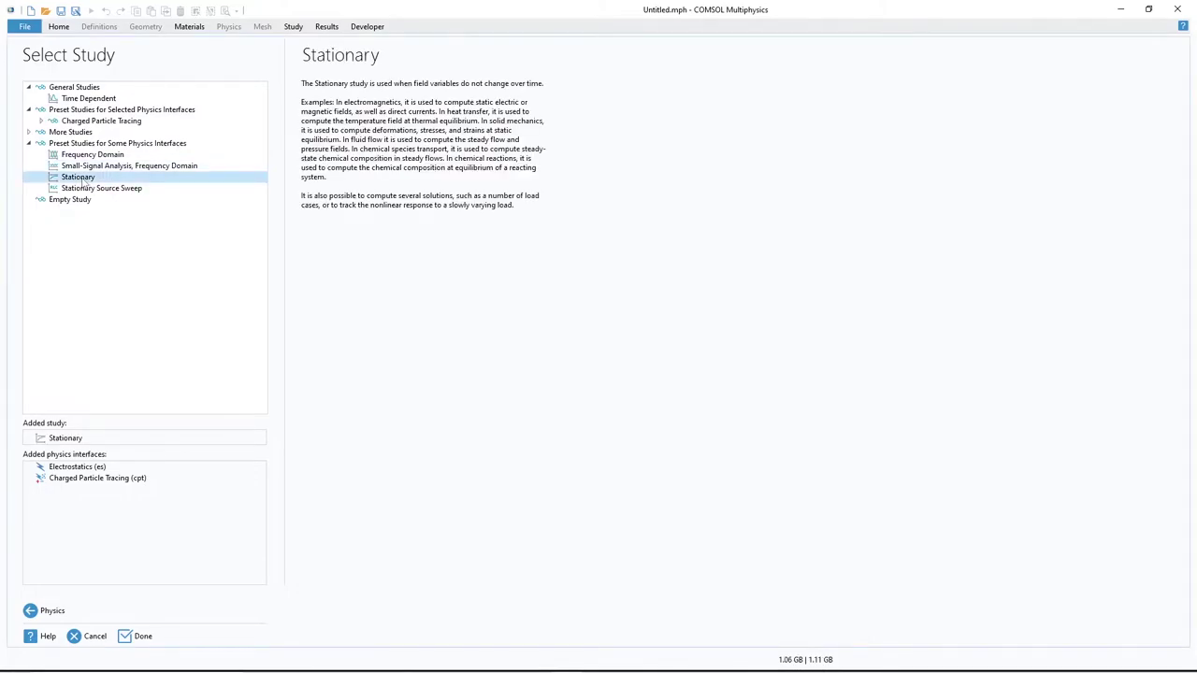
{"action": "double_click", "coordinate": [82, 179]}
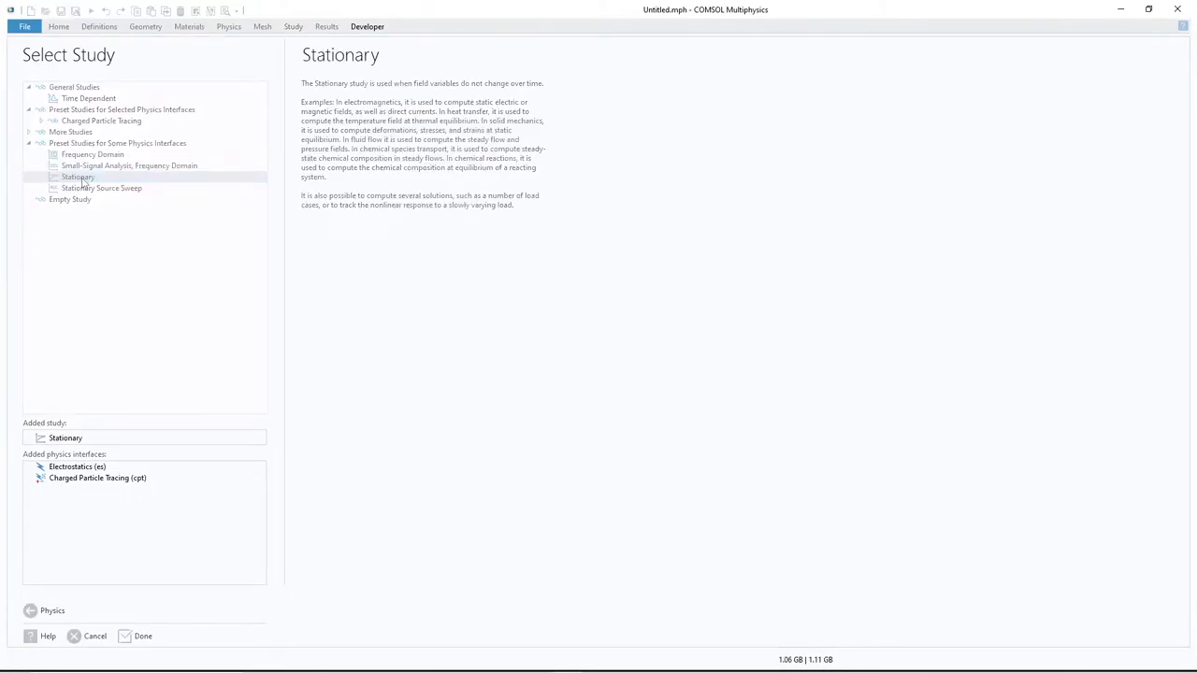
- Add a second study of type Time Dependent to the model
{"action": "right_click", "coordinate": [82, 147]}
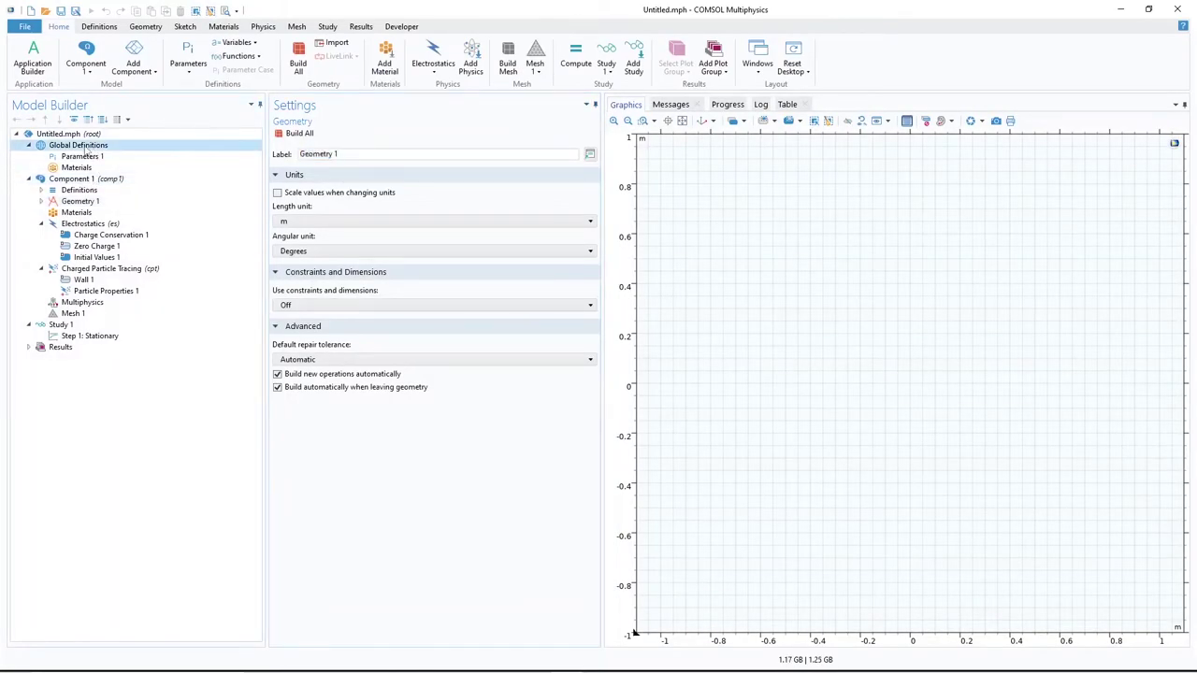
{"action": "left_click", "coordinate": [79, 135]}
{"action": "right_click", "coordinate": [79, 135]}
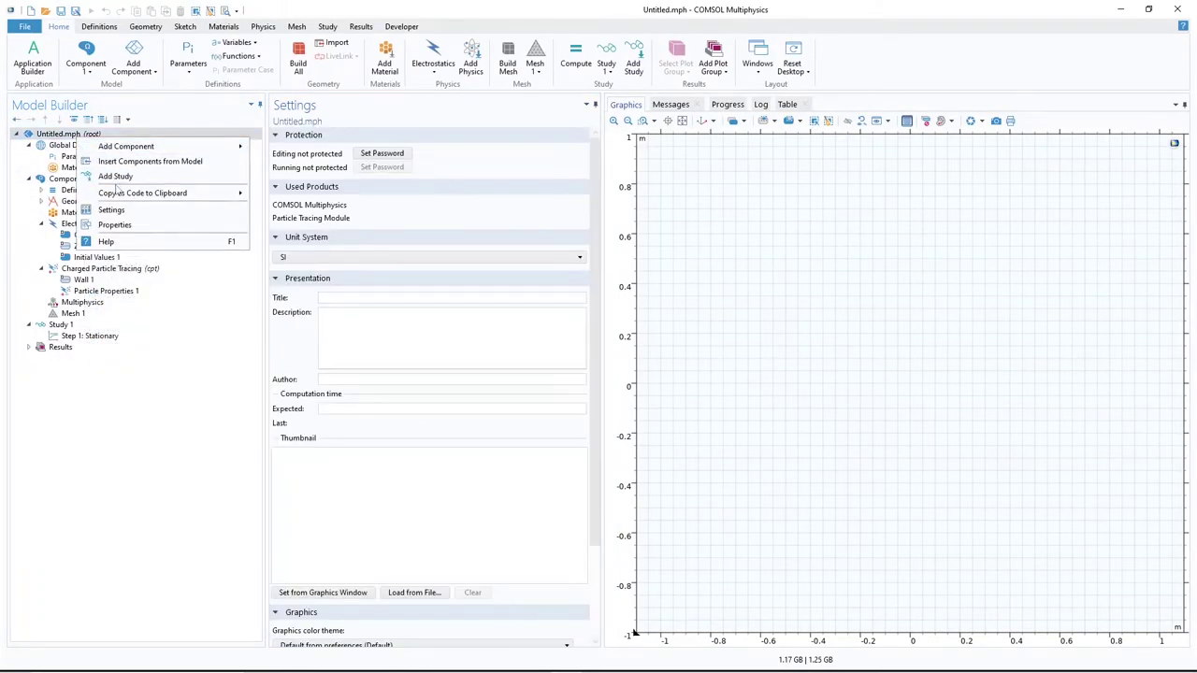
{"action": "left_click", "coordinate": [116, 175]}
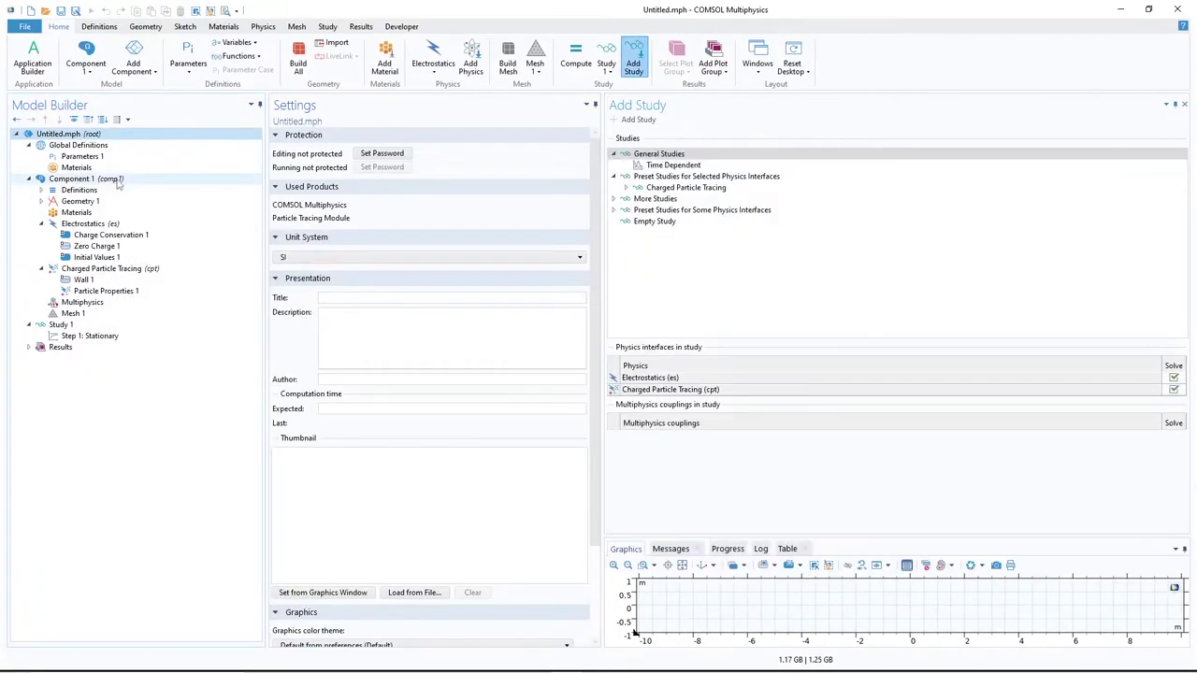
{"action": "double_click", "coordinate": [671, 165]}
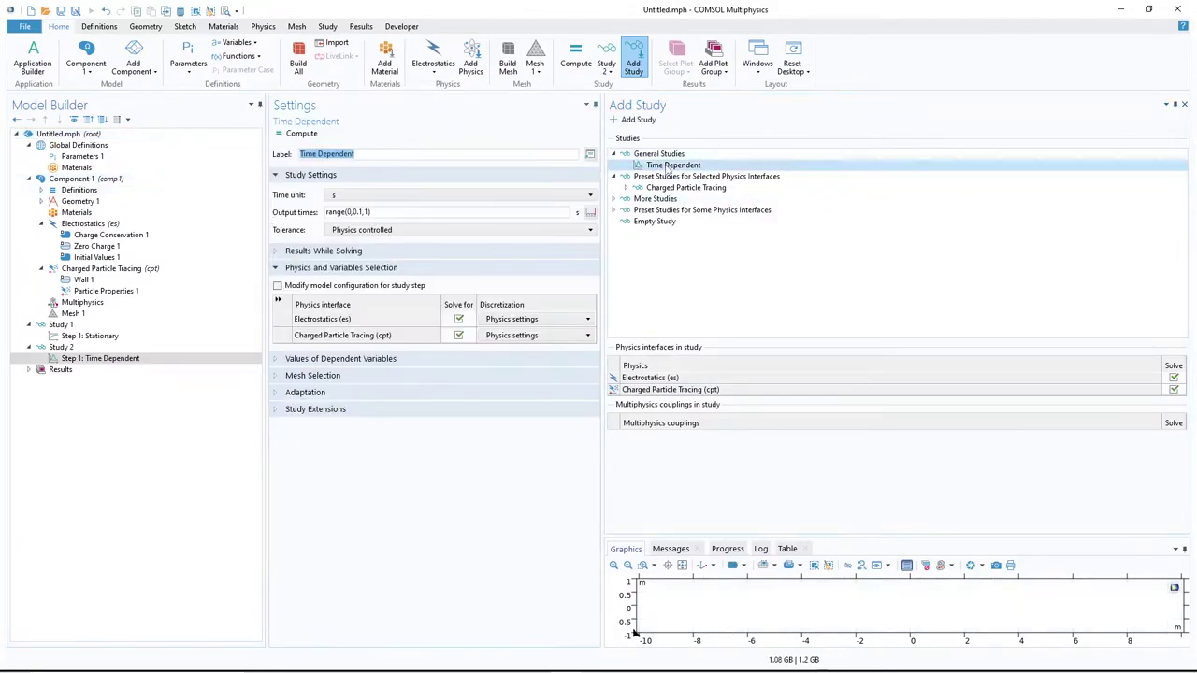
{"action": "left_click", "coordinate": [1183, 104]}
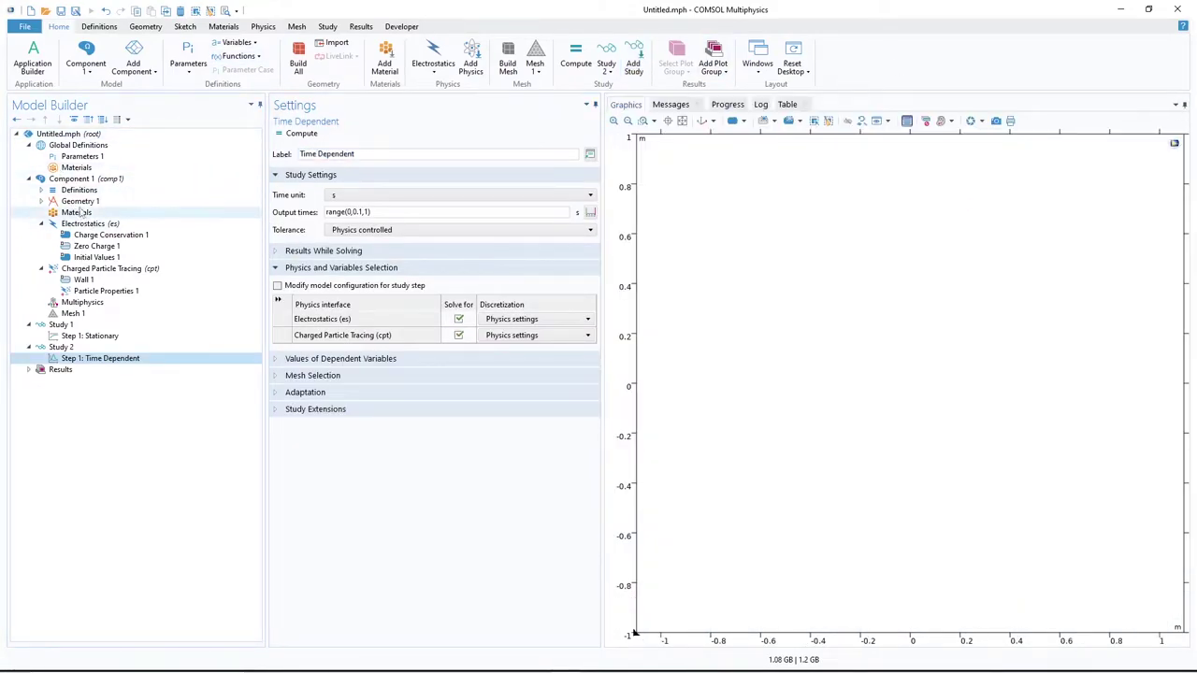
- Create a solid rectangle 3 m wide and 1 m high with its corner at the origin and build it
{"action": "right_click", "coordinate": [79, 202]}
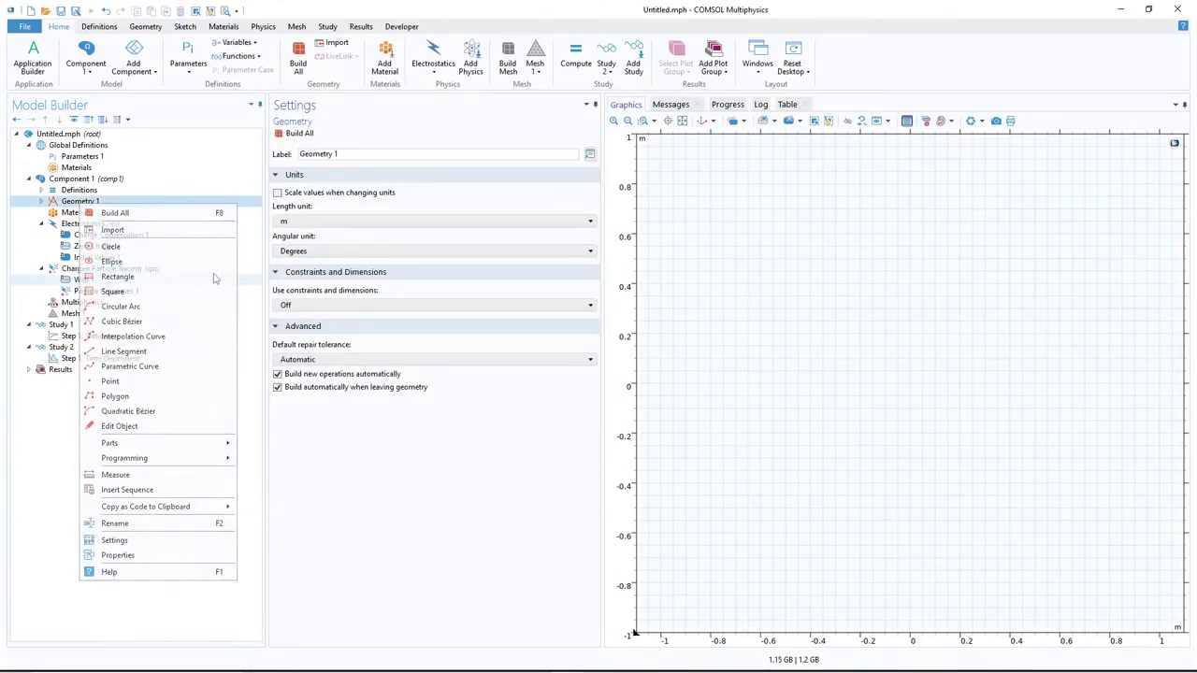
{"action": "left_click", "coordinate": [140, 276]}
{"action": "left_click", "coordinate": [314, 251]}
{"action": "double_click", "coordinate": [308, 234]}
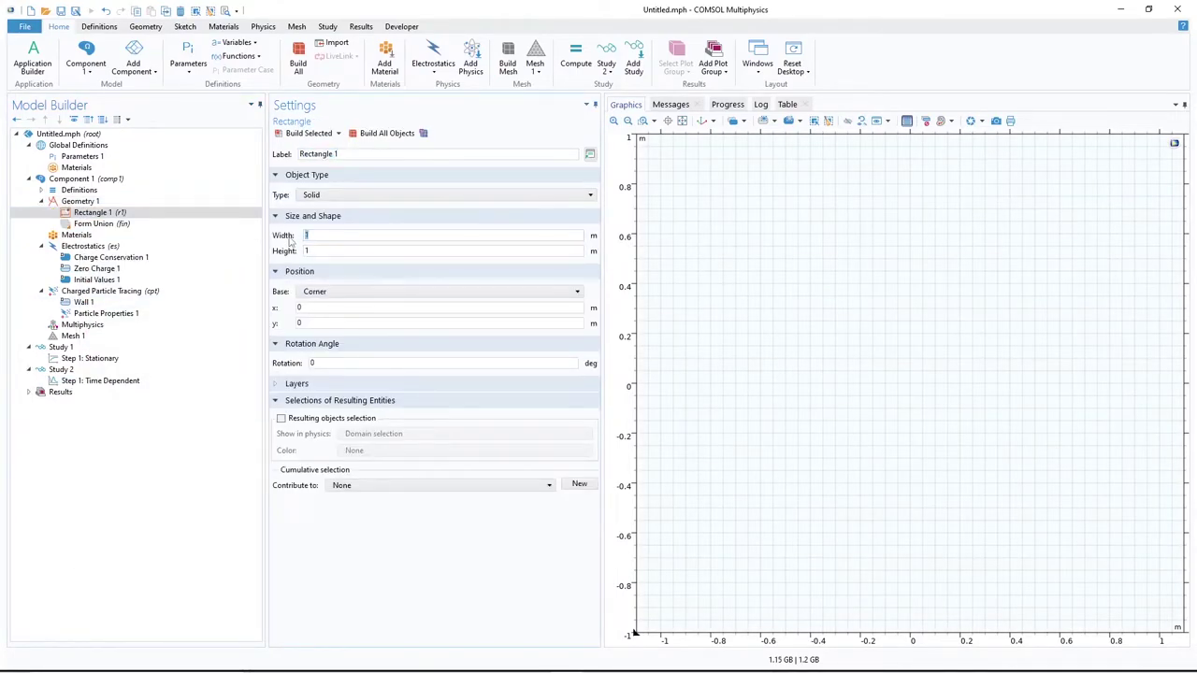
{"action": "left_click", "coordinate": [306, 133]}
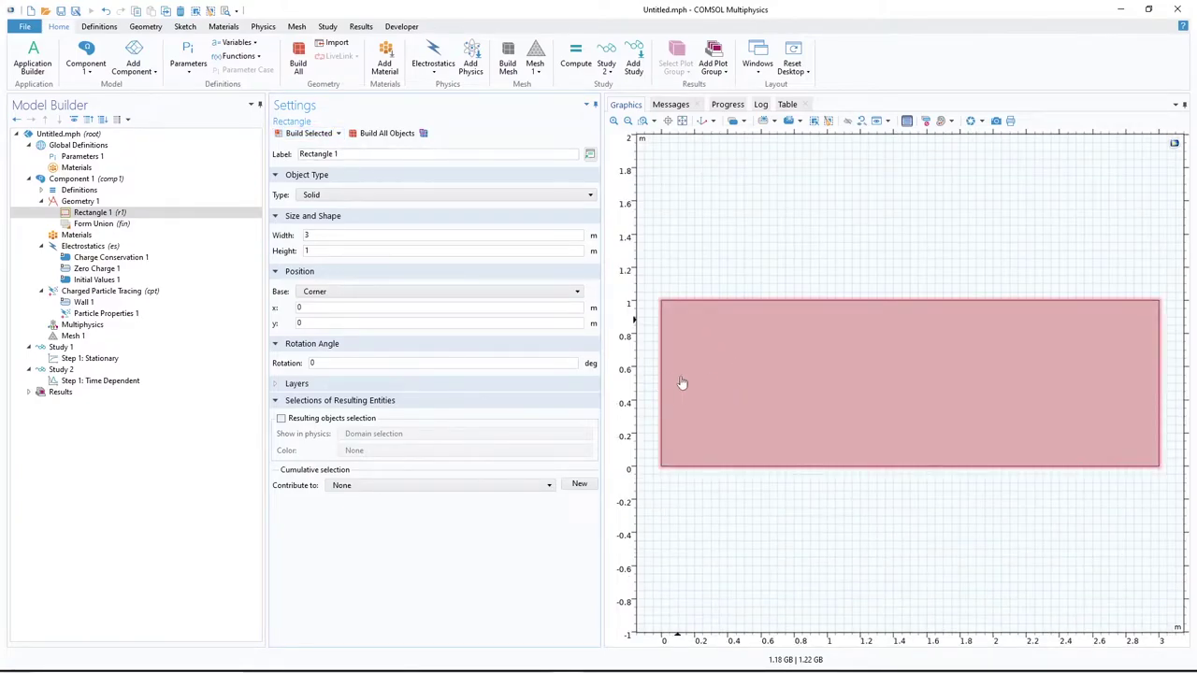
- Build a line segment defined by coordinates on the rectangle's left edge, from (0, 0.55) to x 0, y about 0.45 m
{"action": "left_click", "coordinate": [81, 201]}
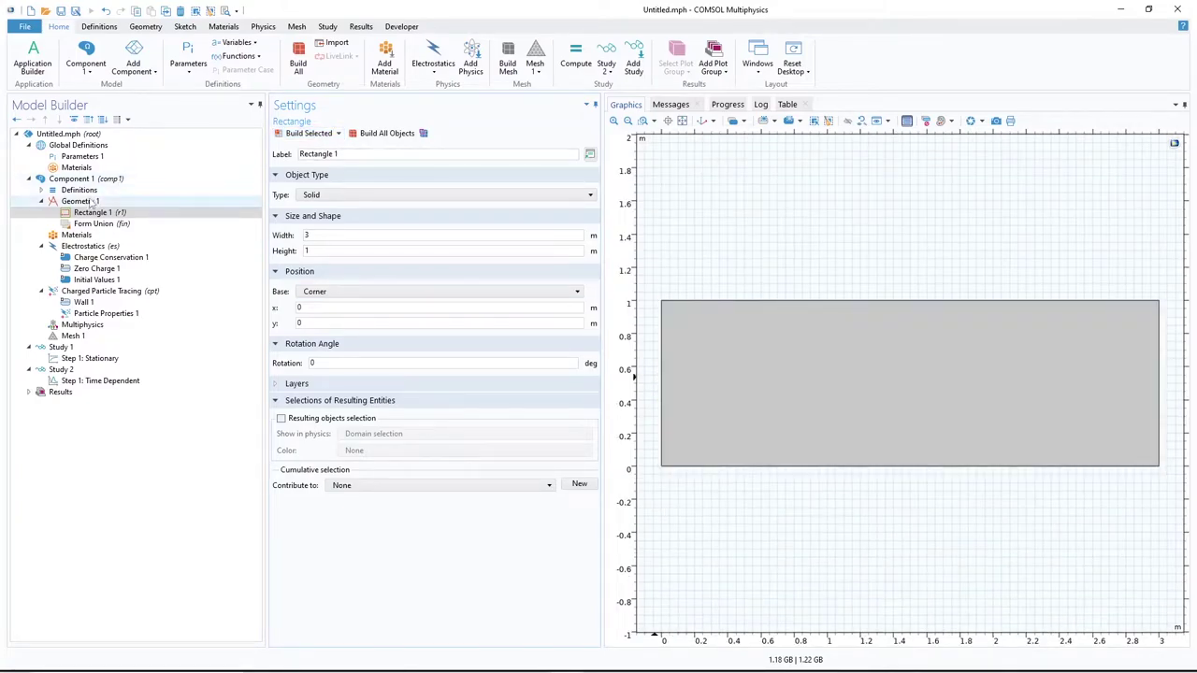
{"action": "right_click", "coordinate": [82, 206]}
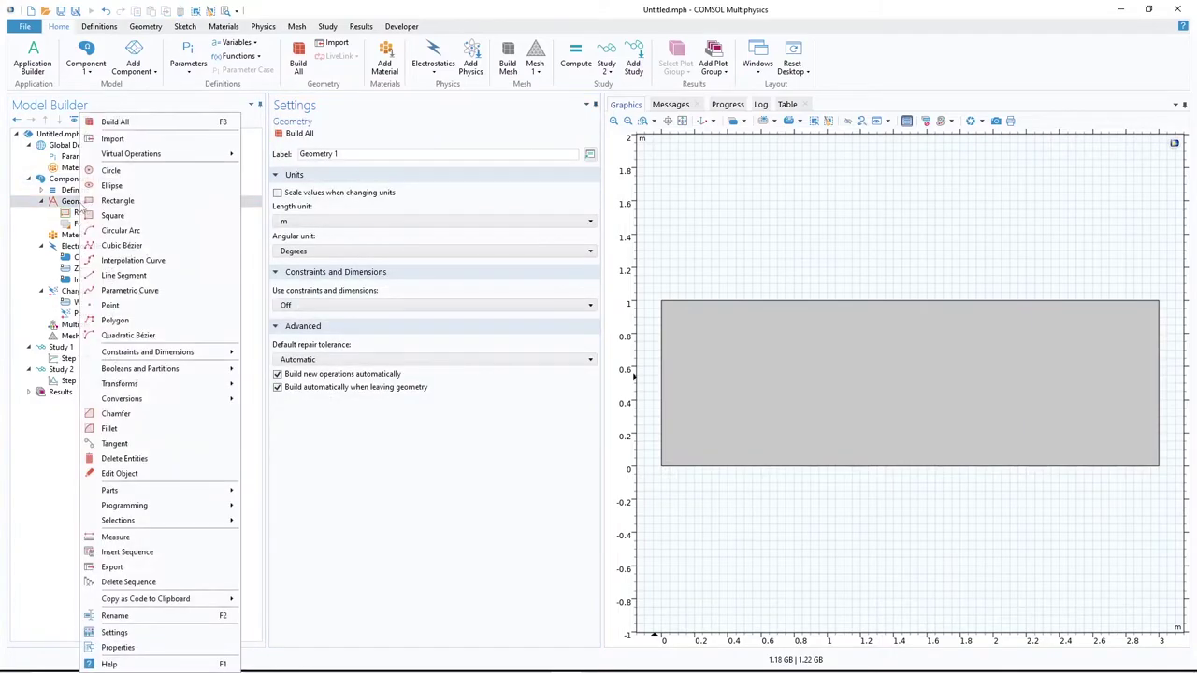
{"action": "left_click", "coordinate": [131, 278]}
{"action": "left_click", "coordinate": [360, 195]}
{"action": "left_click", "coordinate": [327, 219]}
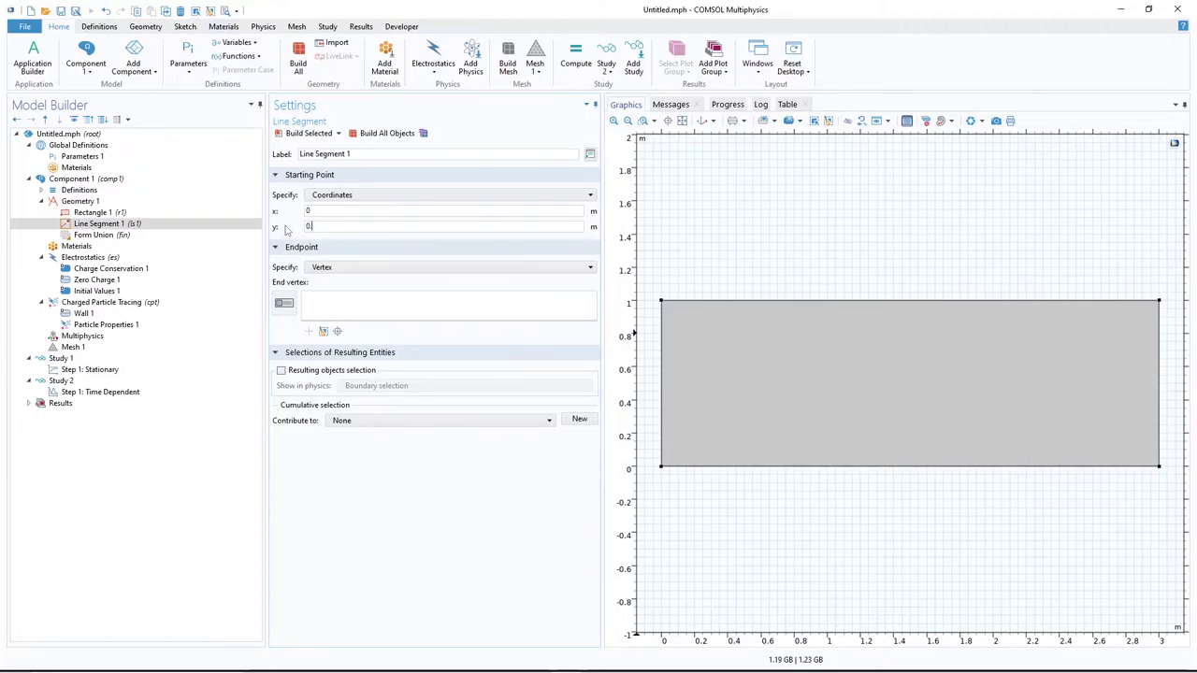
{"action": "left_click", "coordinate": [347, 268]}
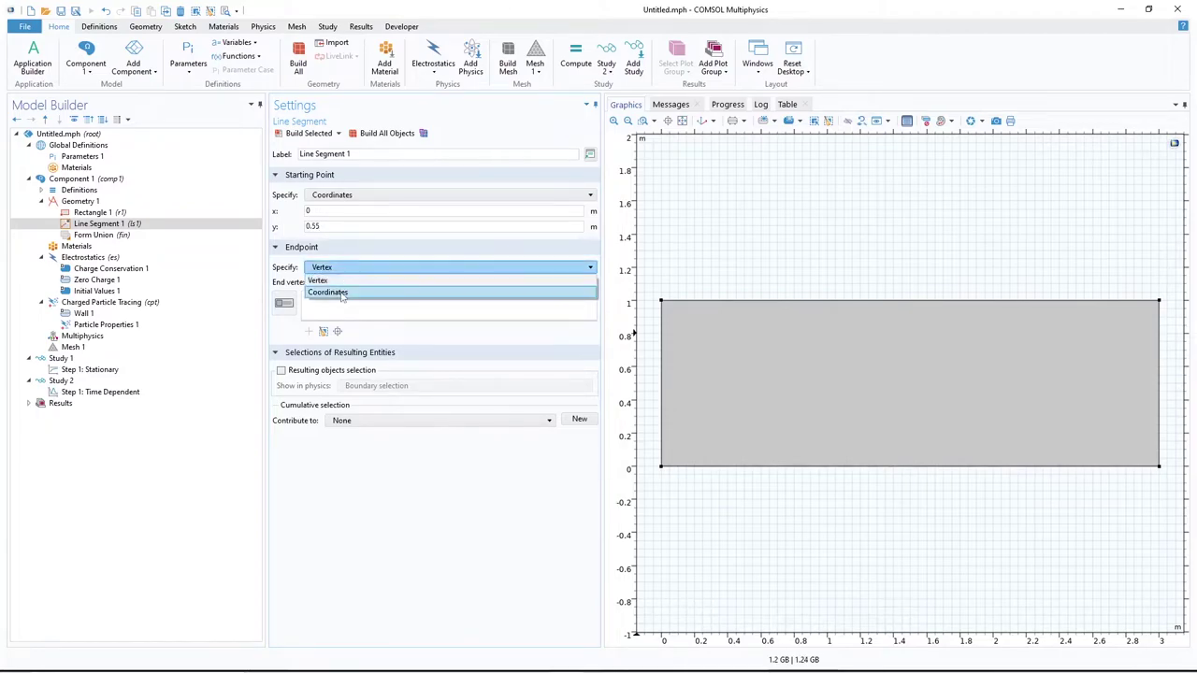
{"action": "left_click", "coordinate": [323, 289]}
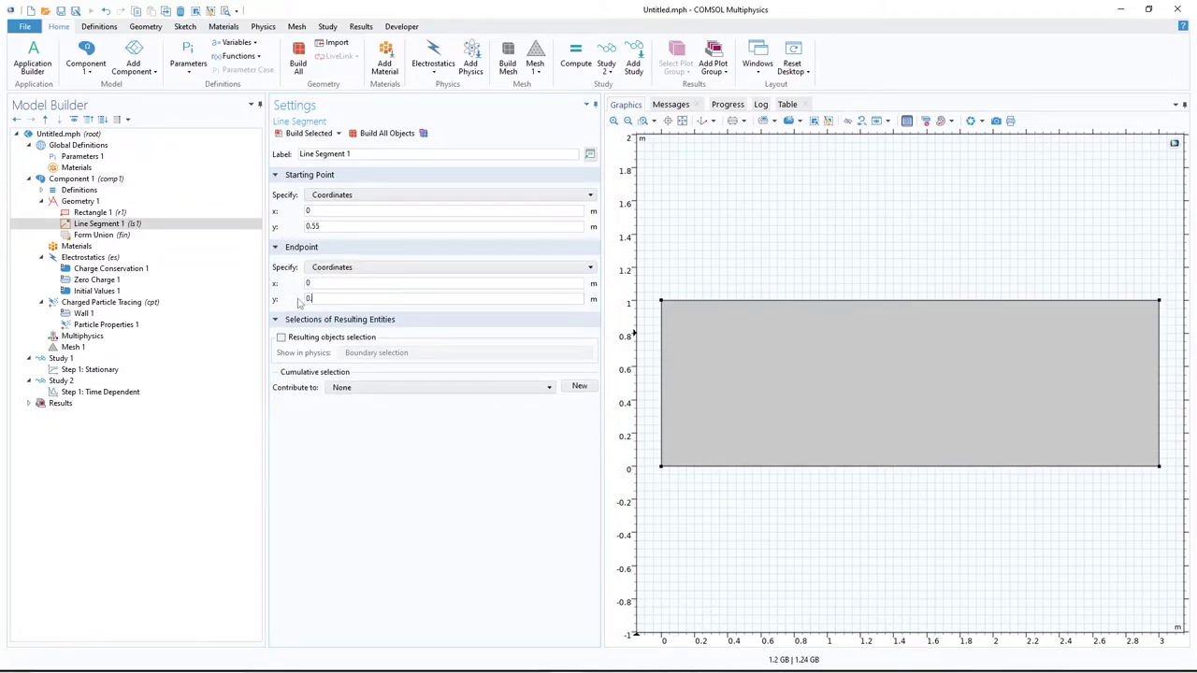
{"action": "left_click", "coordinate": [304, 132]}
- Add a blank material to the rectangle domain and set its relative permittivity to 1
{"action": "left_click", "coordinate": [74, 246]}
{"action": "right_click", "coordinate": [75, 246]}
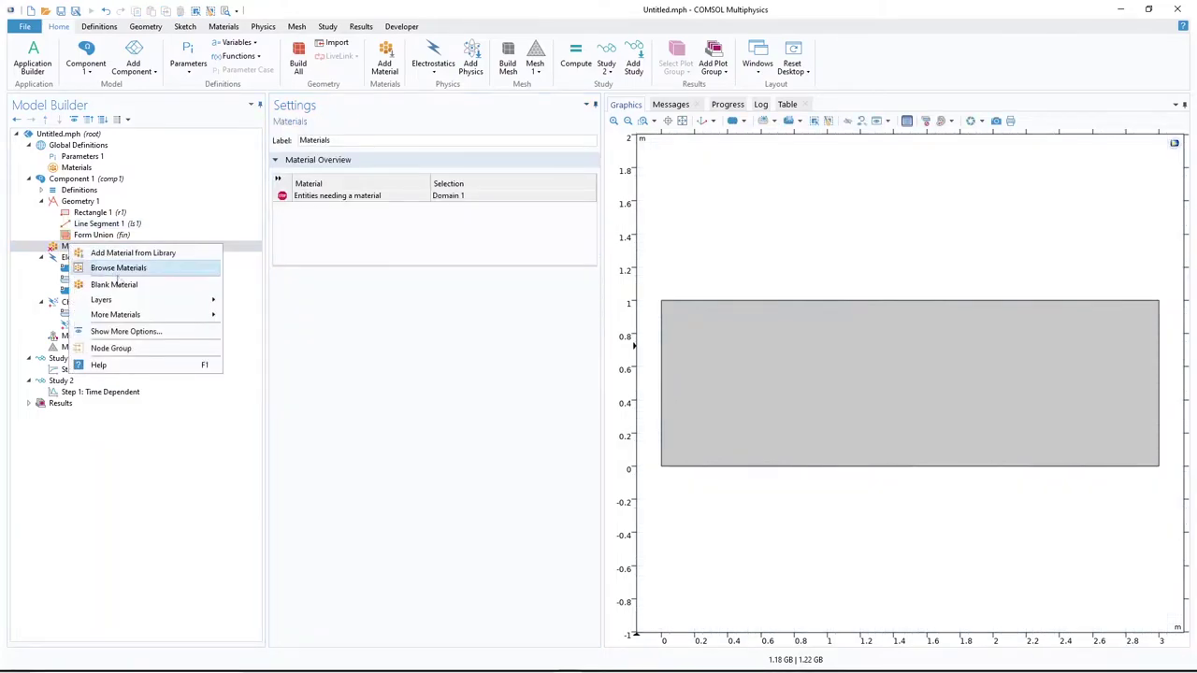
{"action": "left_click", "coordinate": [114, 284]}
{"action": "left_click", "coordinate": [454, 366]}
{"action": "type", "text": "1"}
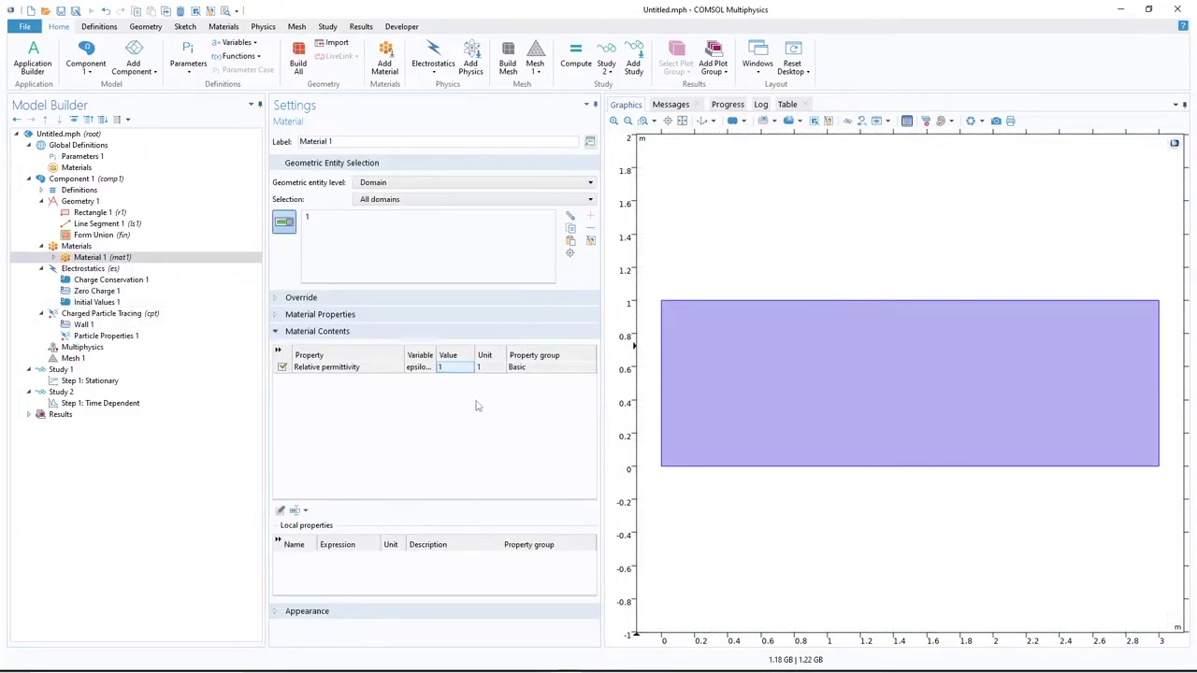
- Add a Ground condition to Electrostatics on the rectangle's bottom edge
{"action": "right_click", "coordinate": [105, 268]}
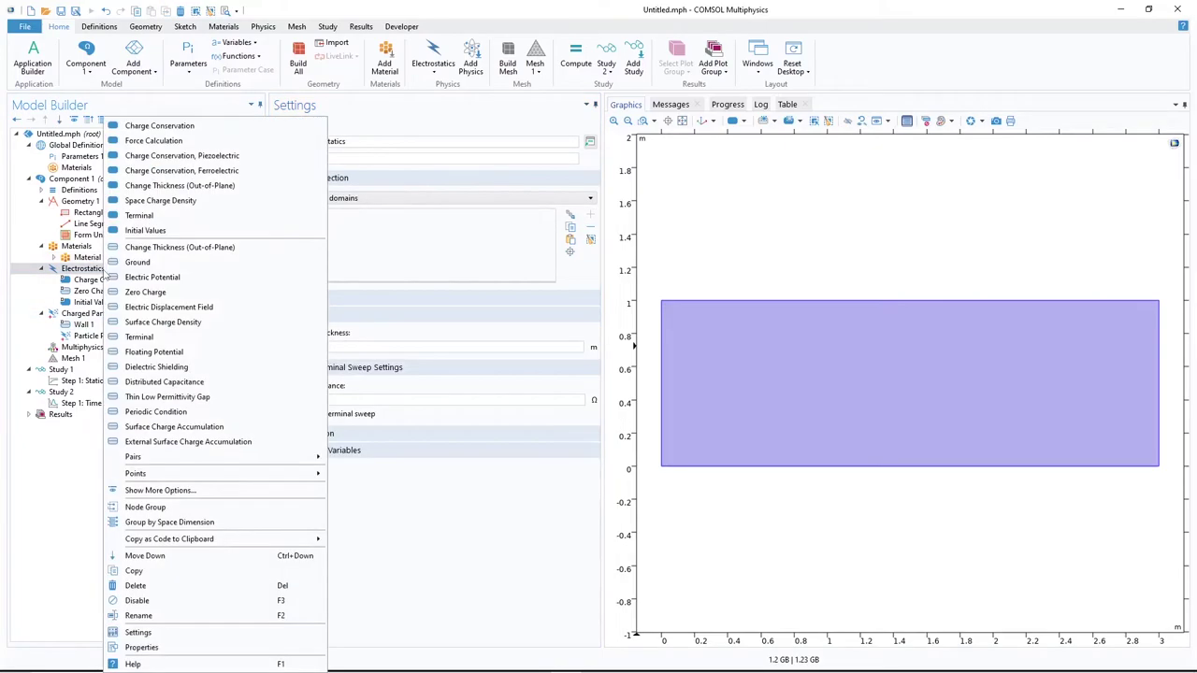
{"action": "left_click", "coordinate": [138, 262]}
{"action": "left_click", "coordinate": [812, 466]}
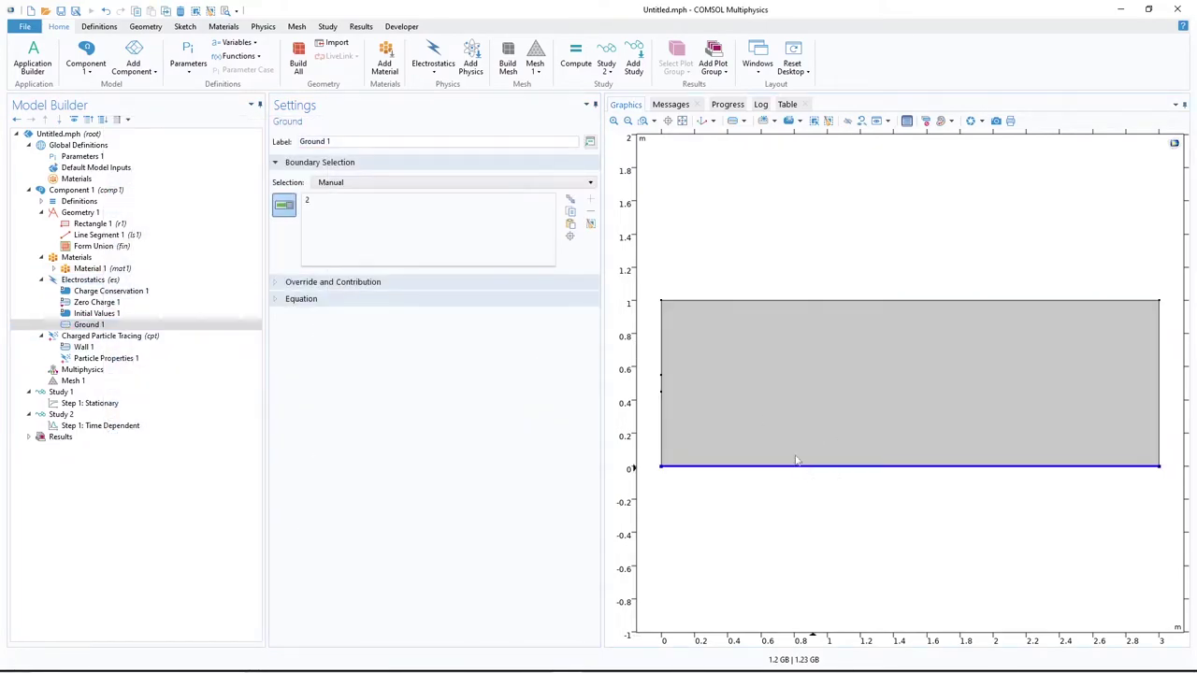
- Add an Electric Potential condition of -1000 V on the rectangle's top edge
{"action": "right_click", "coordinate": [96, 279]}
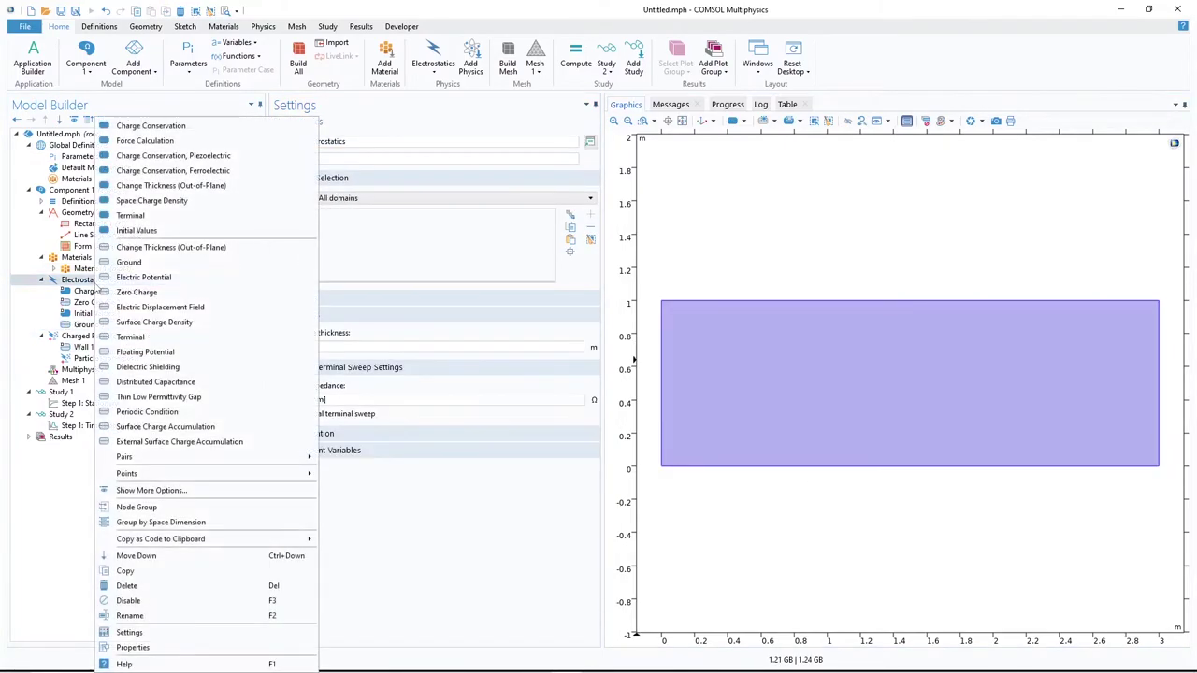
{"action": "left_click", "coordinate": [143, 277]}
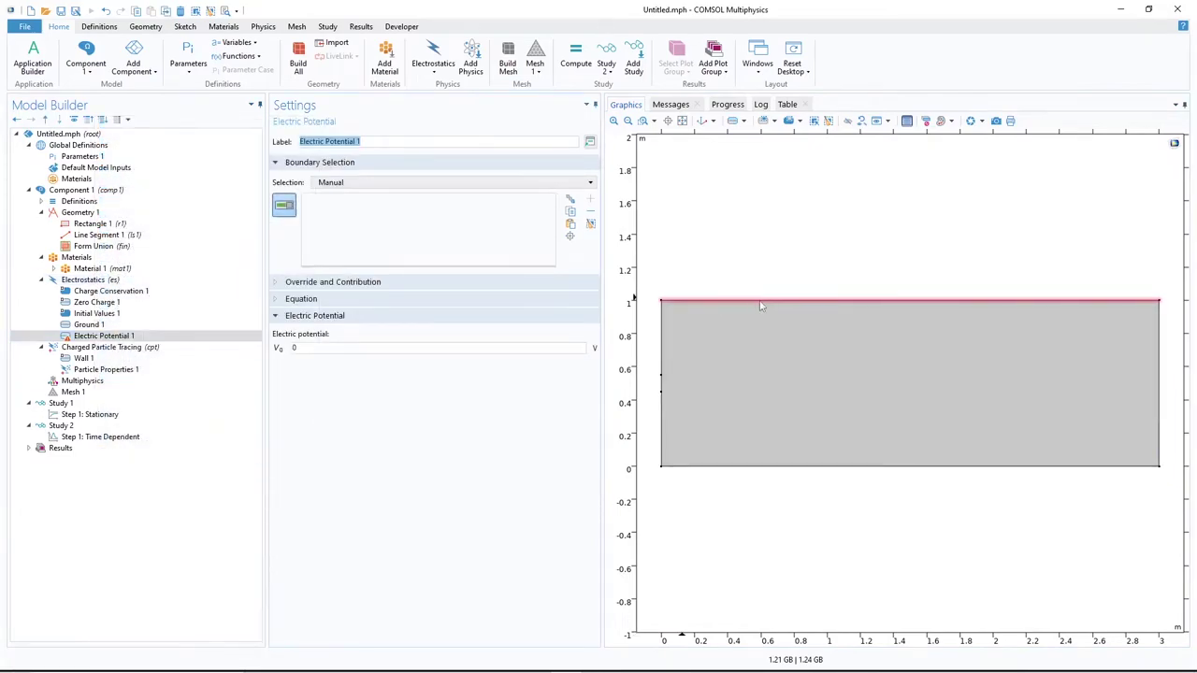
{"action": "left_click", "coordinate": [760, 301]}
{"action": "double_click", "coordinate": [317, 349]}
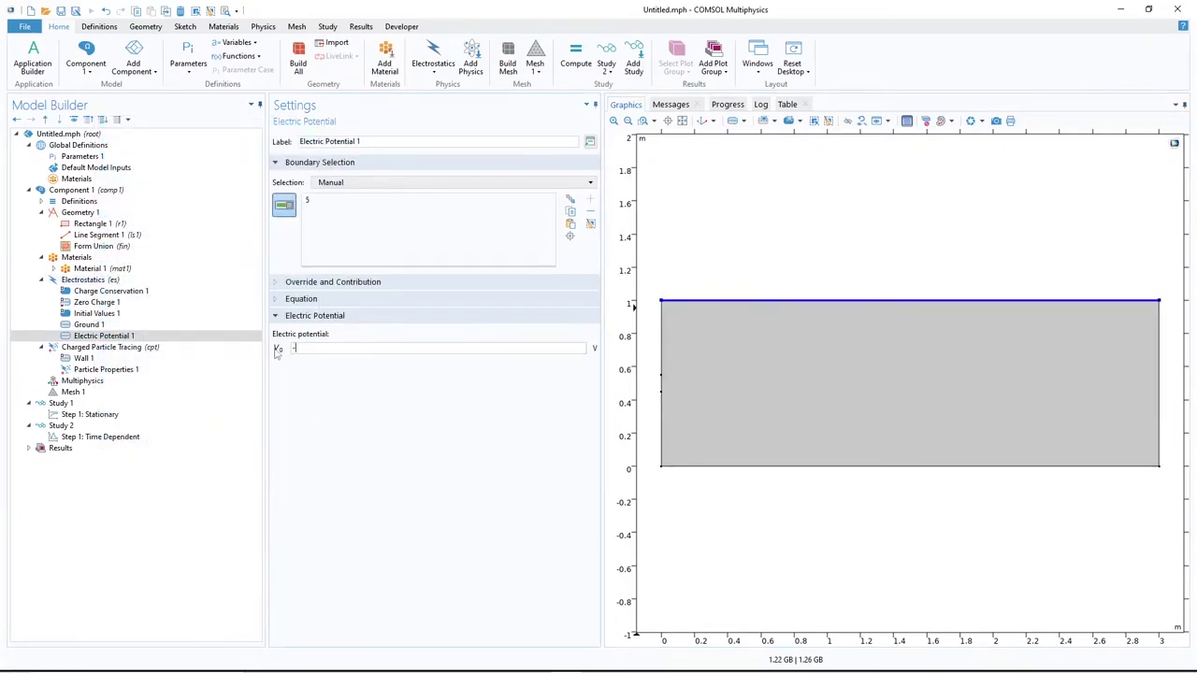
{"action": "type", "text": "-1000"}
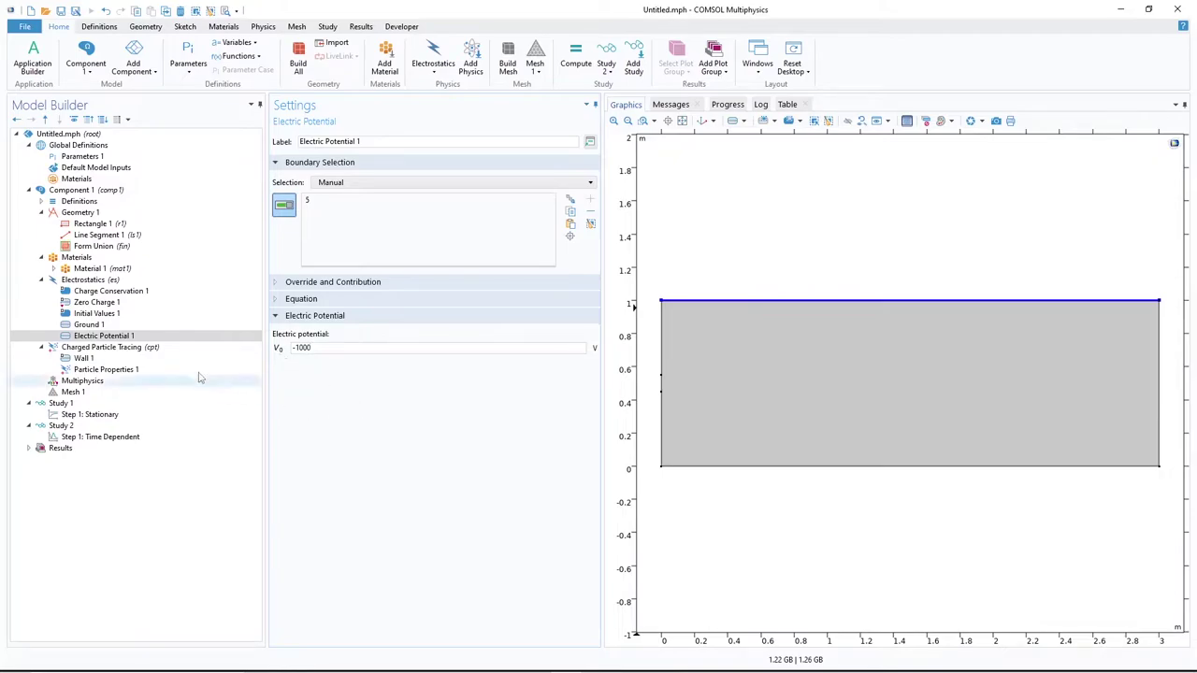
- Add a Particle Beam on the short middle segment of the rectangle's left edge and set the number of particles per release to 1
{"action": "right_click", "coordinate": [134, 350]}
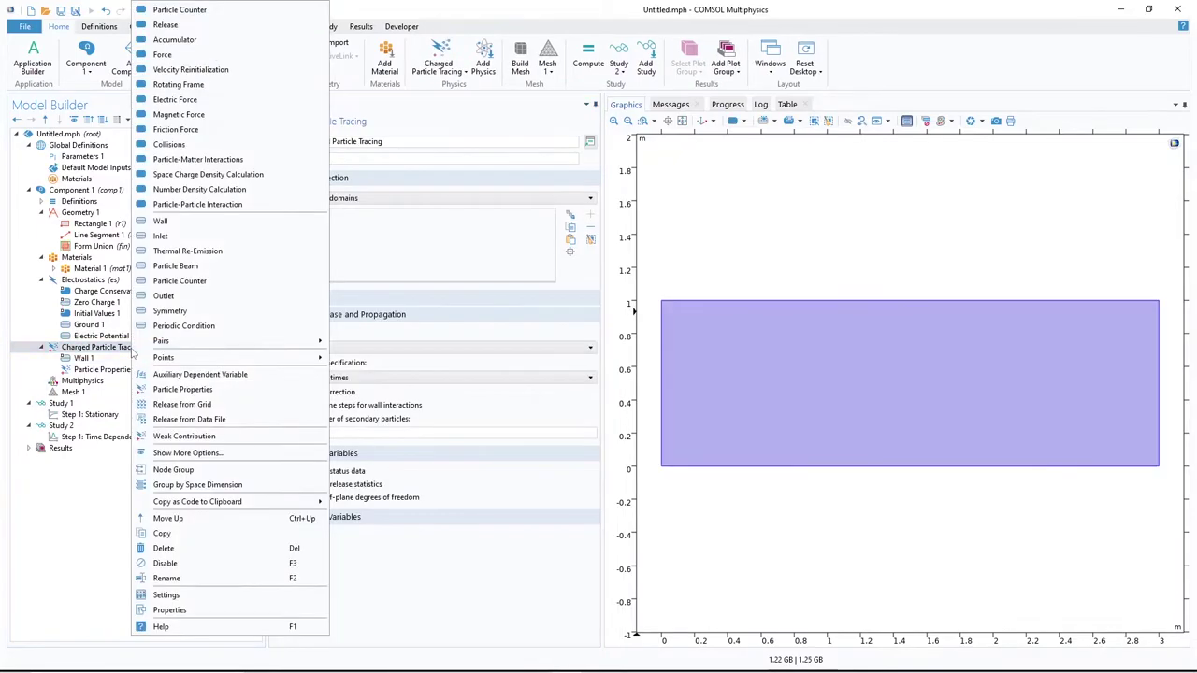
{"action": "left_click", "coordinate": [187, 267]}
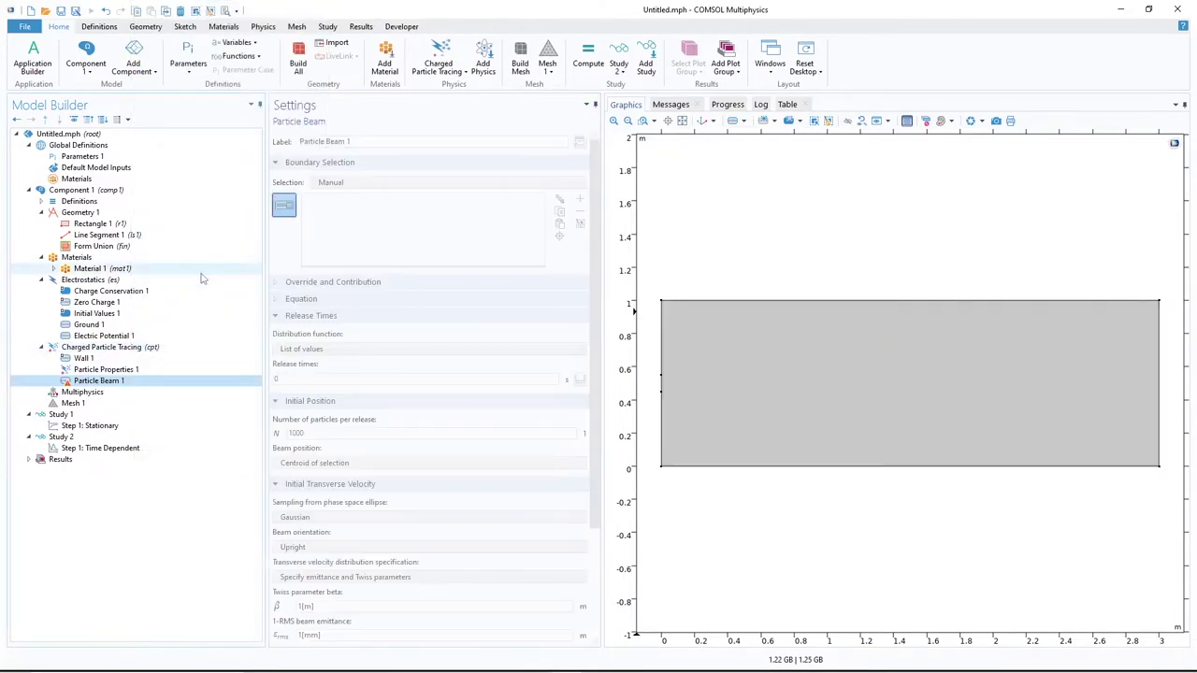
{"action": "left_click", "coordinate": [660, 387]}
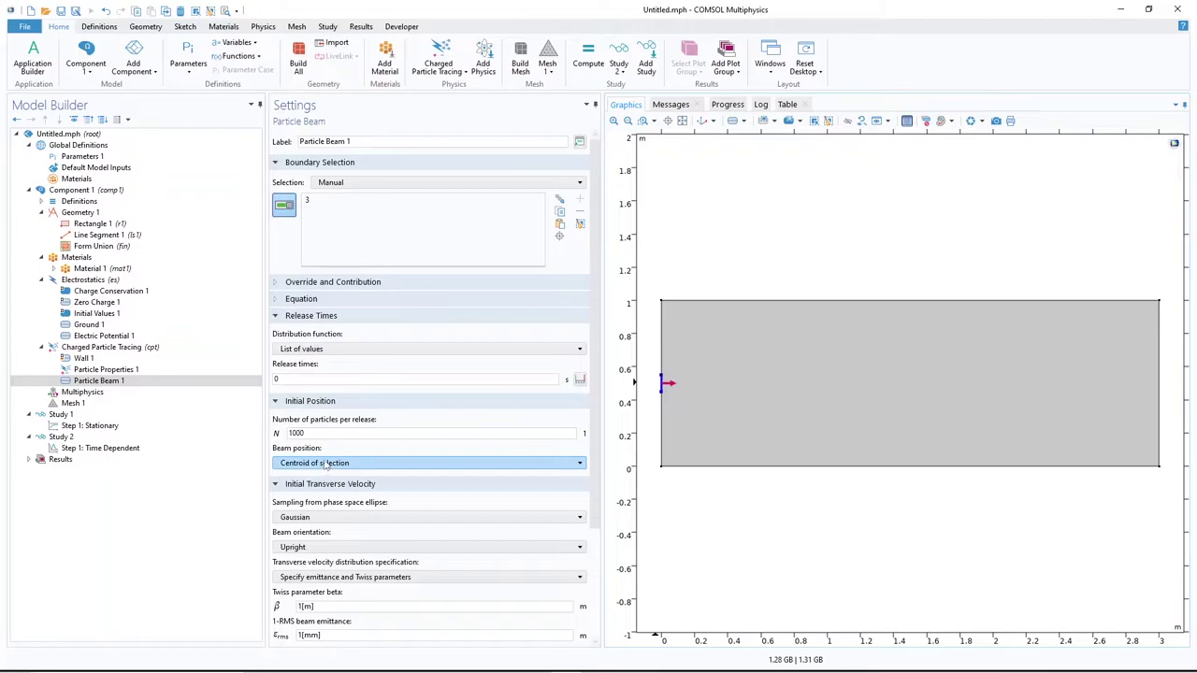
{"action": "left_click", "coordinate": [302, 433]}
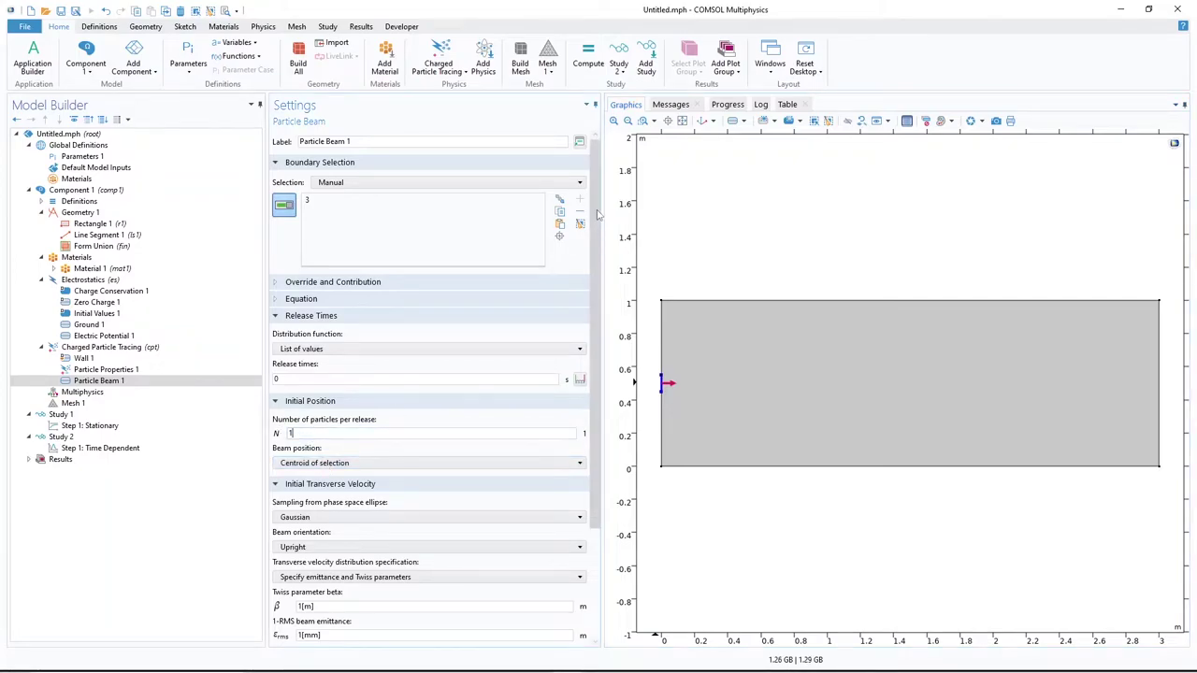
{"action": "scroll", "coordinate": [598, 331], "scroll_direction": "down", "scroll_amount": 3}
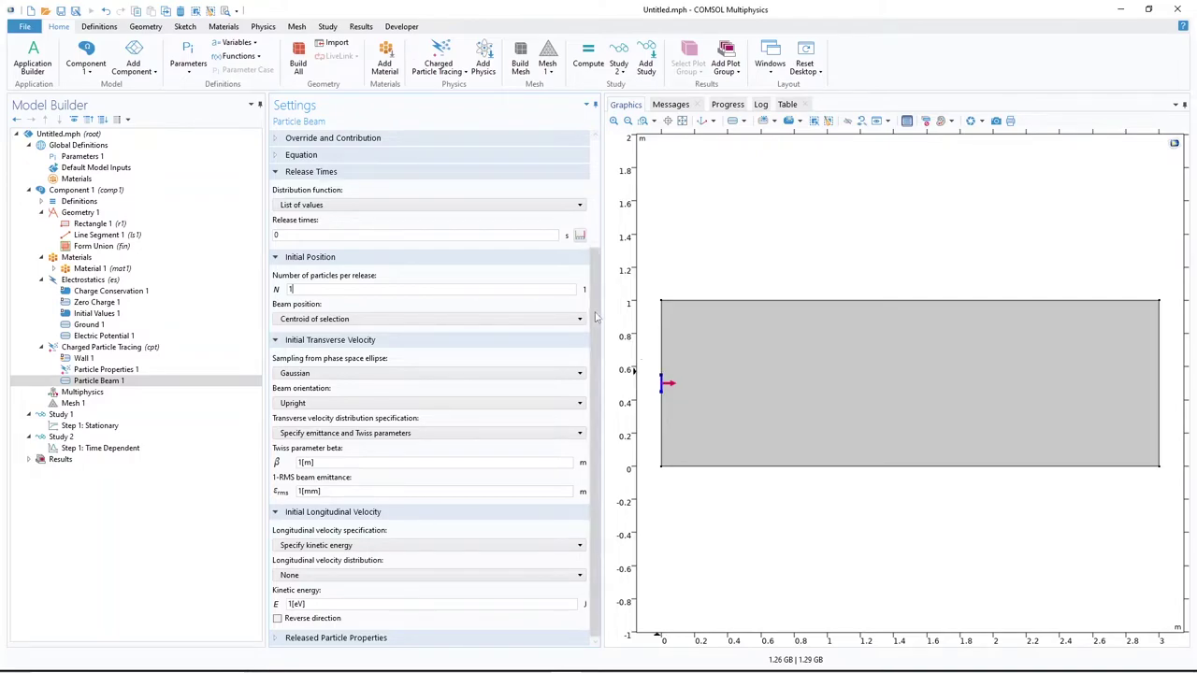
{"action": "scroll", "coordinate": [596, 193], "scroll_direction": "up", "scroll_amount": 3}
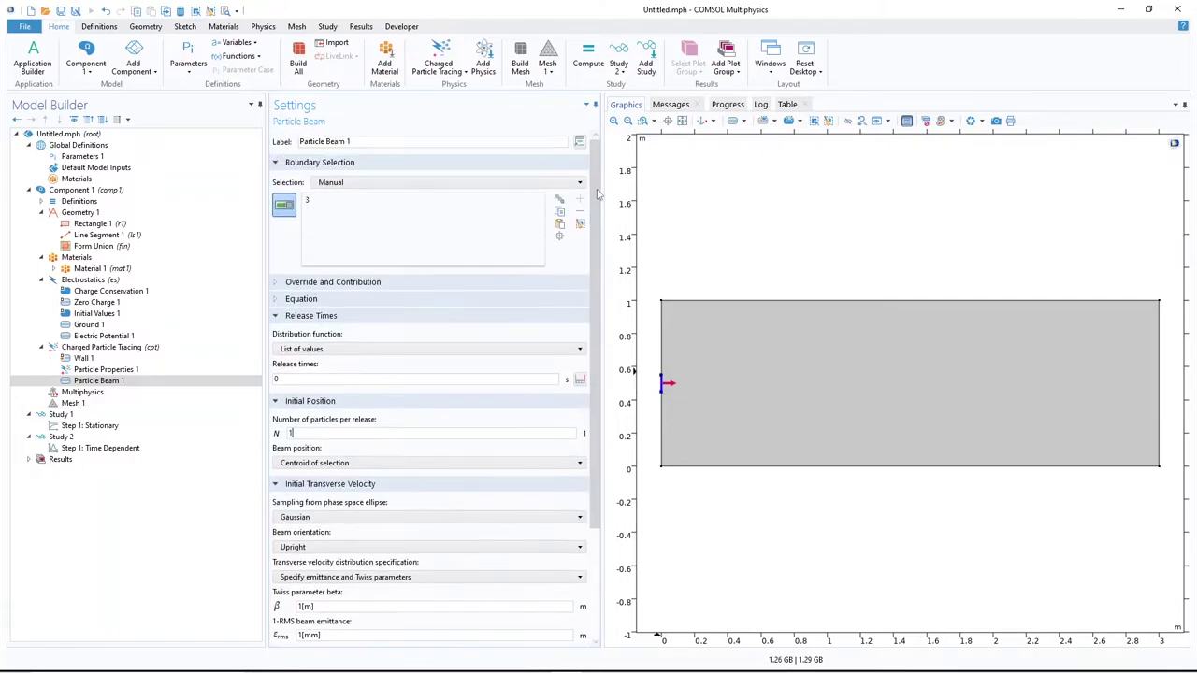
- Set the particle beam's 1-RMS beam emittance to 1[nm] and its kinetic energy to 1000[eV]
{"action": "left_click", "coordinate": [308, 299]}
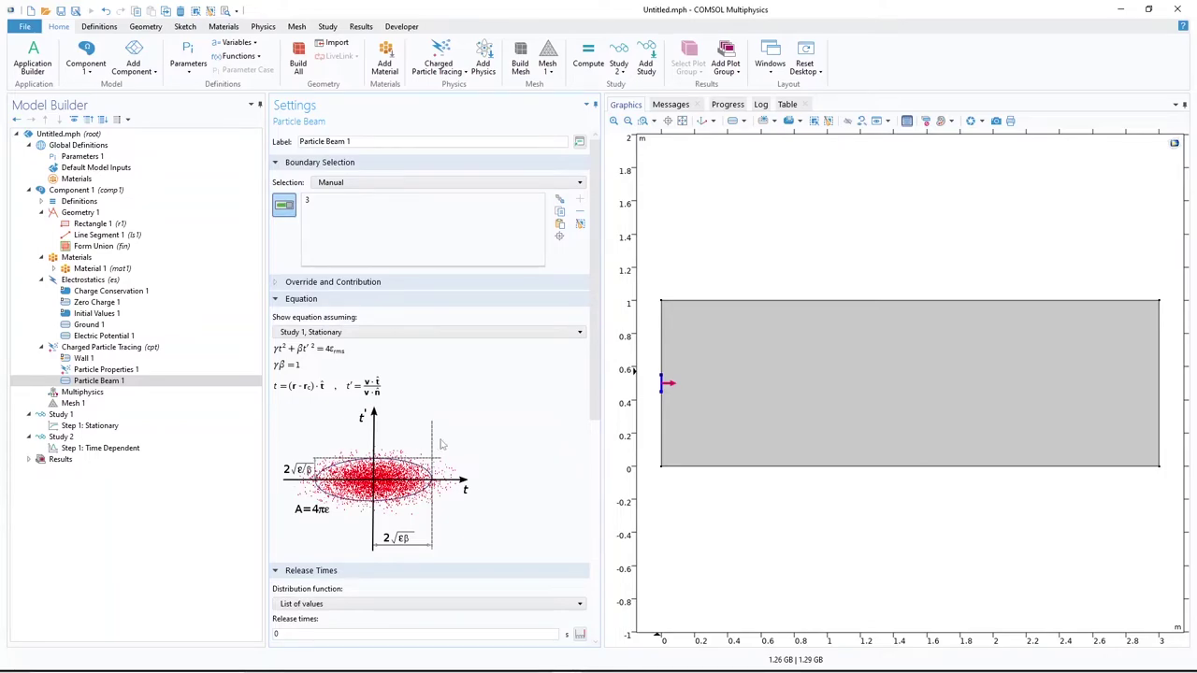
{"action": "left_click_drag", "start_coordinate": [602, 243], "coordinate": [602, 458]}
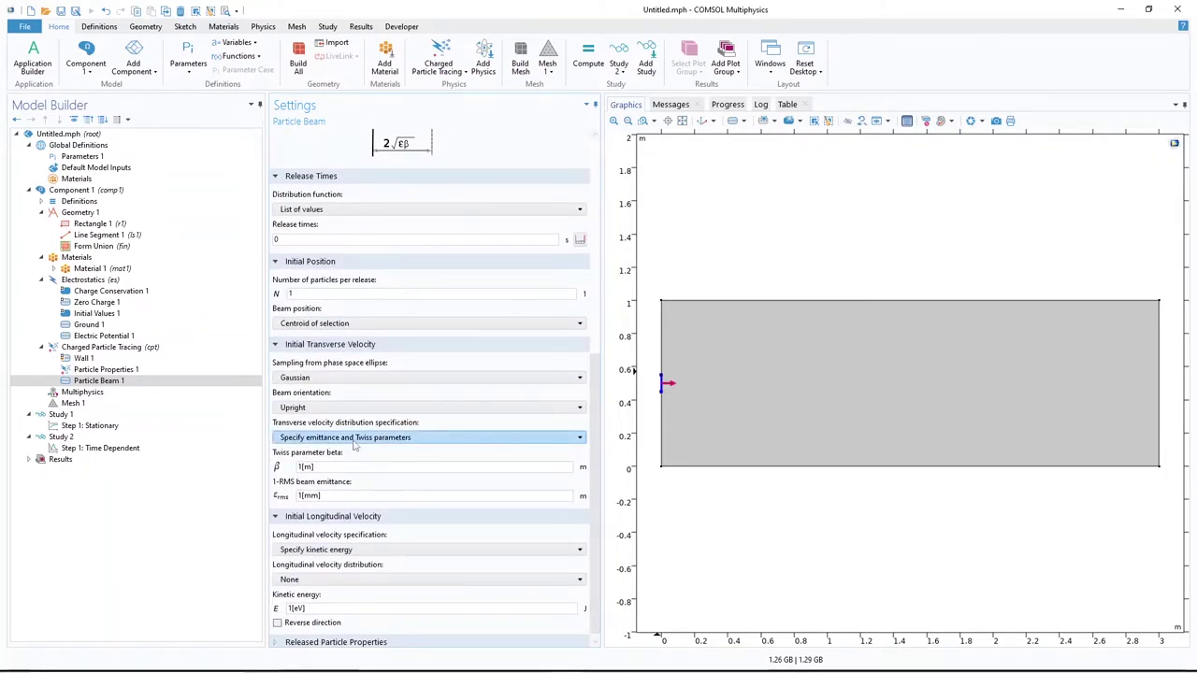
{"action": "double_click", "coordinate": [303, 495]}
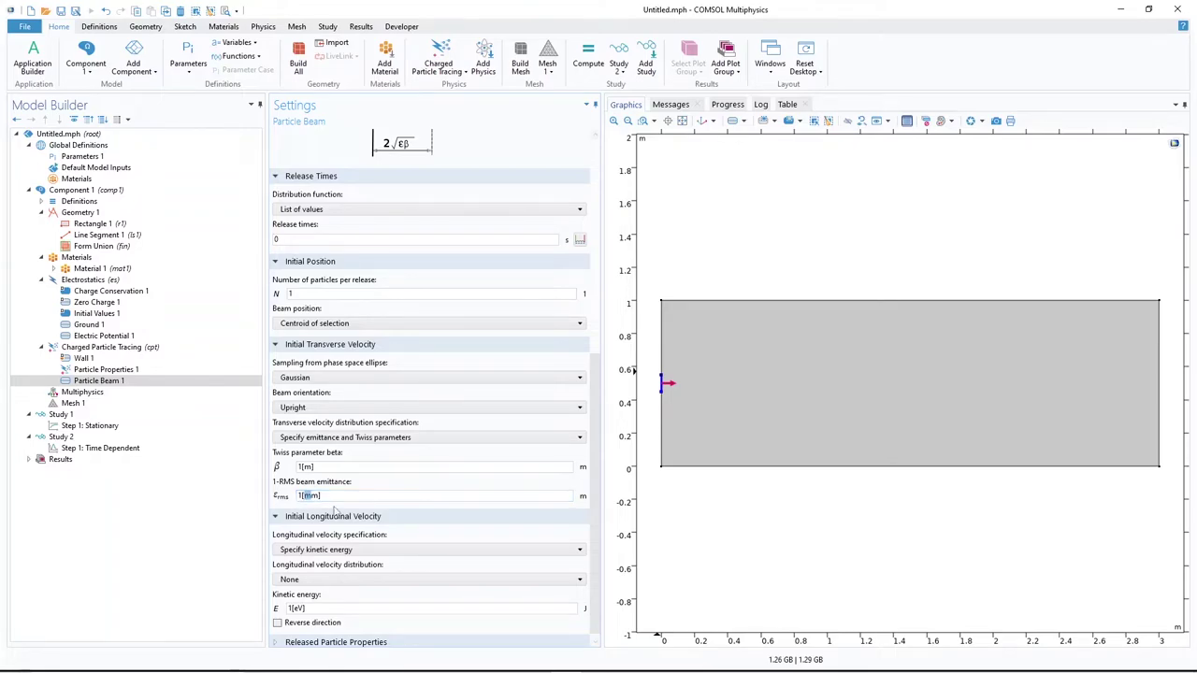
{"action": "type", "text": "n"}
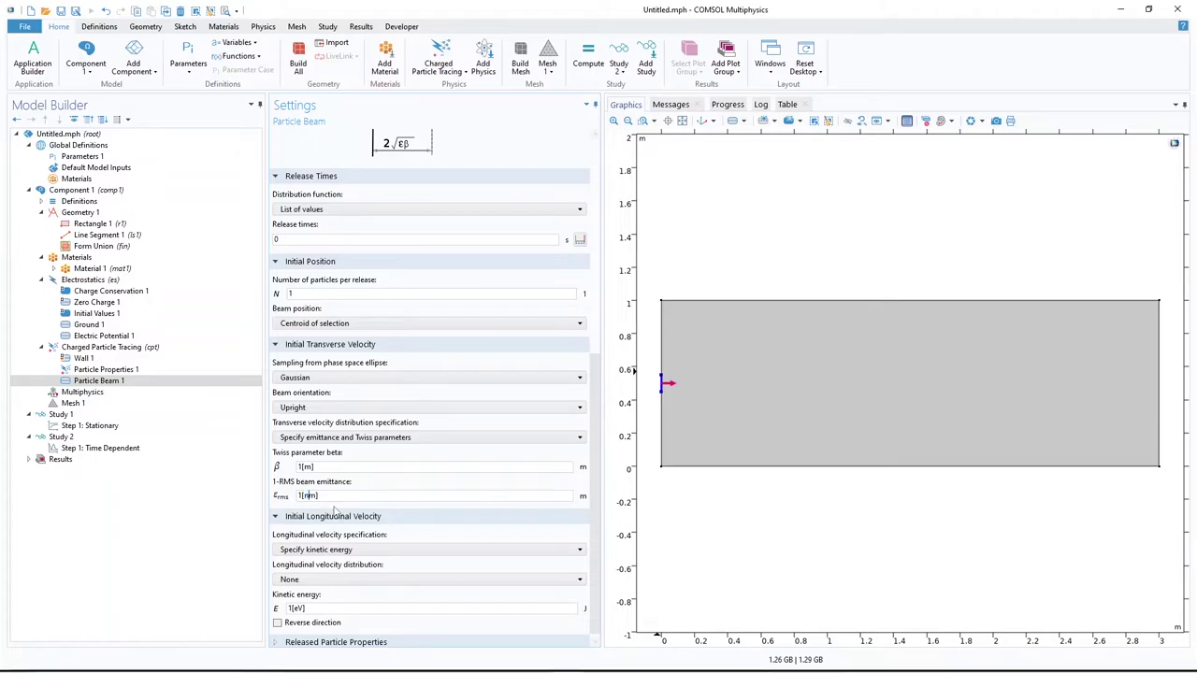
{"action": "left_click", "coordinate": [642, 120]}
{"action": "left_click_drag", "start_coordinate": [654, 376], "coordinate": [689, 394]}
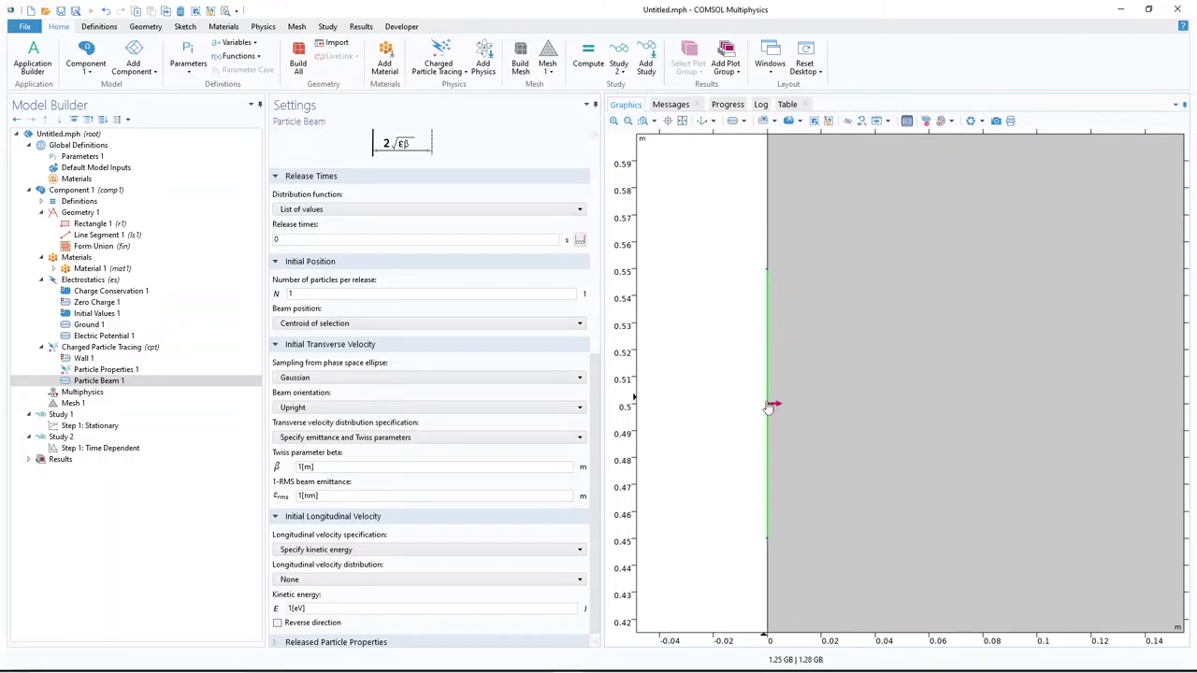
{"action": "left_click", "coordinate": [768, 405]}
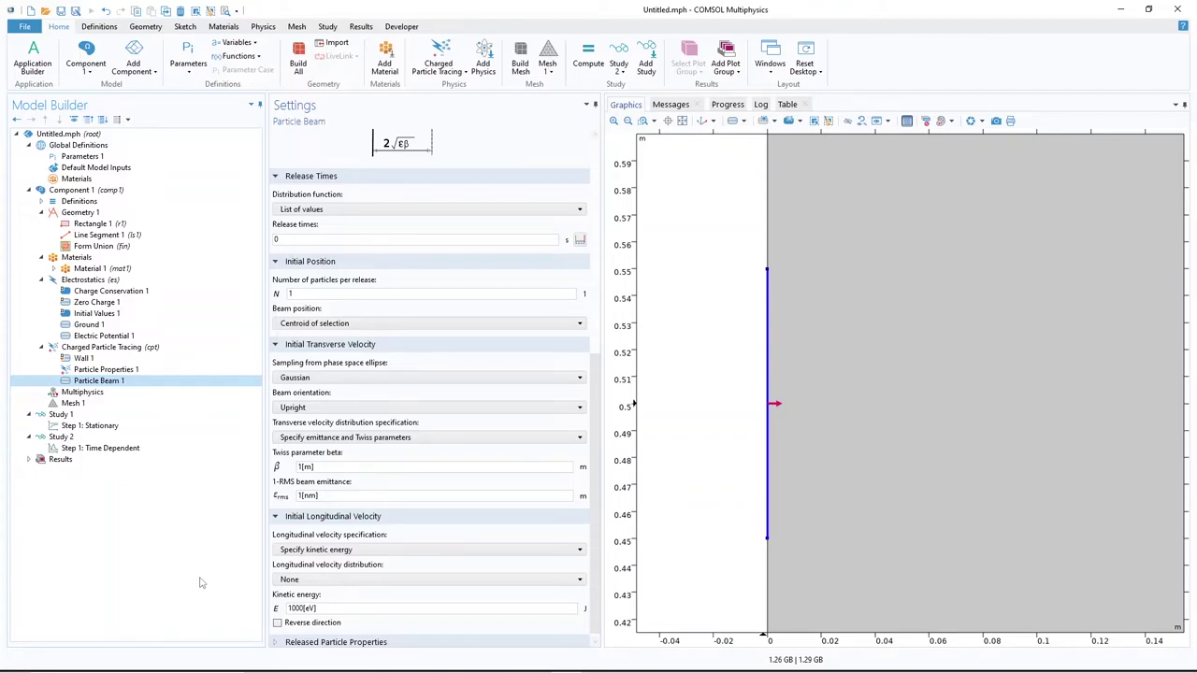
- Add an Electric Force to Charged Particle Tracing on the rectangle domain, using Electric field (es/ccn1)
{"action": "right_click", "coordinate": [106, 347]}
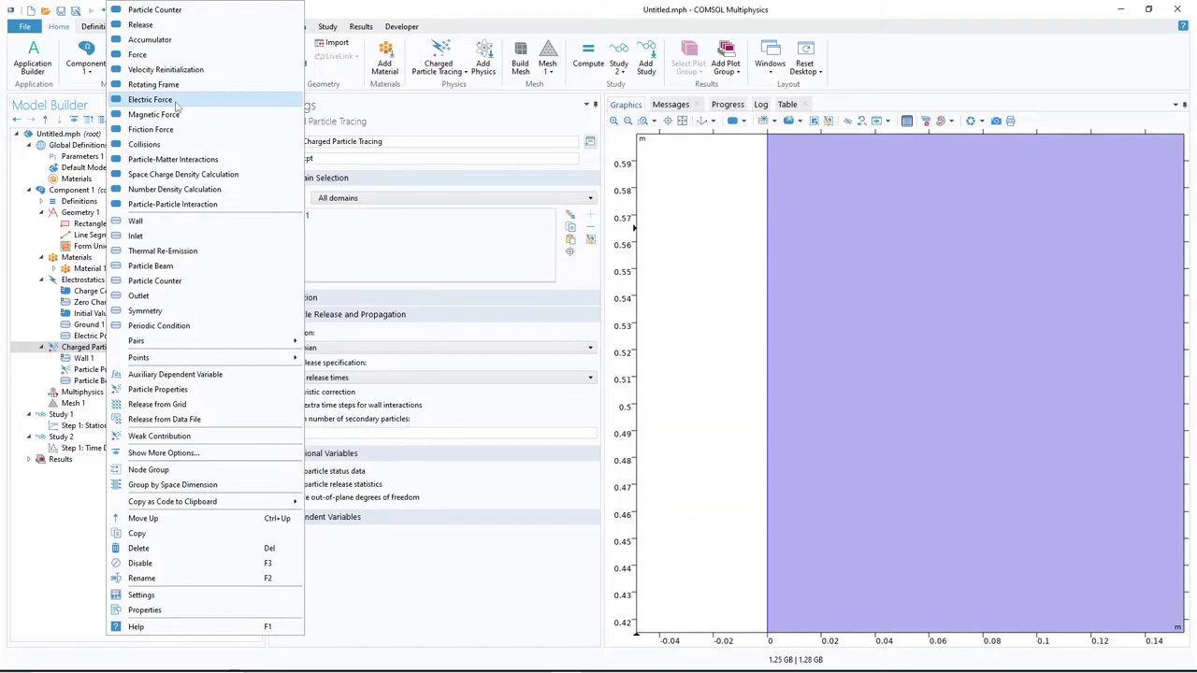
{"action": "left_click", "coordinate": [150, 99]}
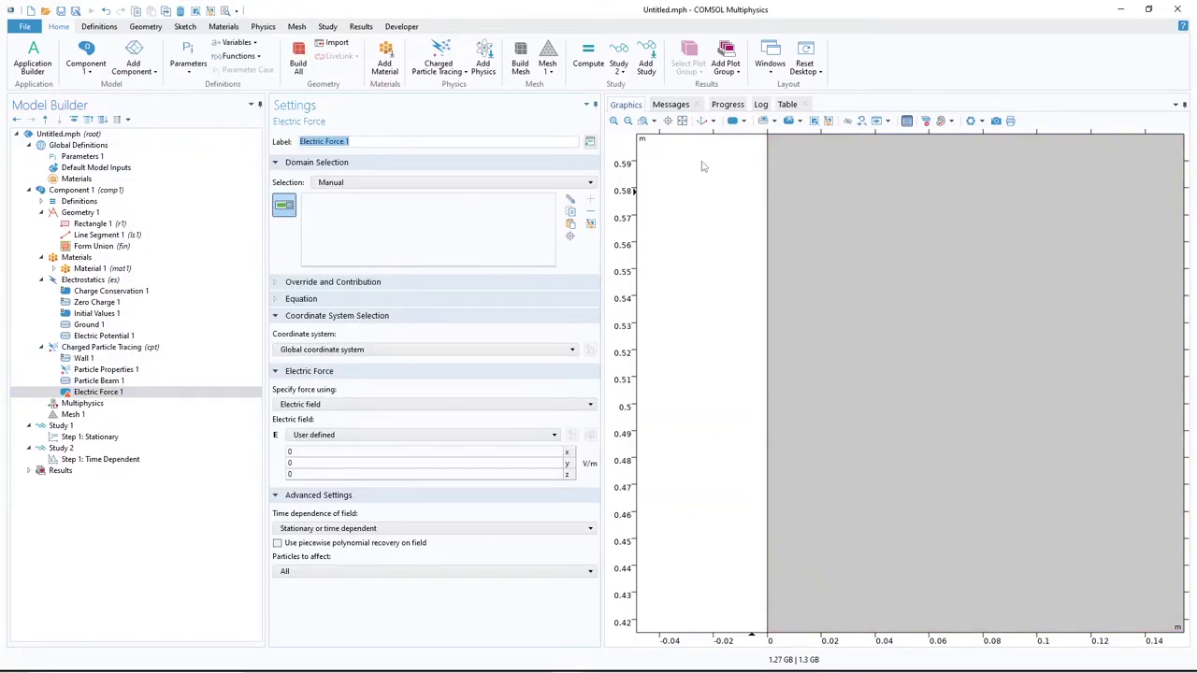
{"action": "left_click", "coordinate": [682, 120]}
{"action": "left_click", "coordinate": [851, 359]}
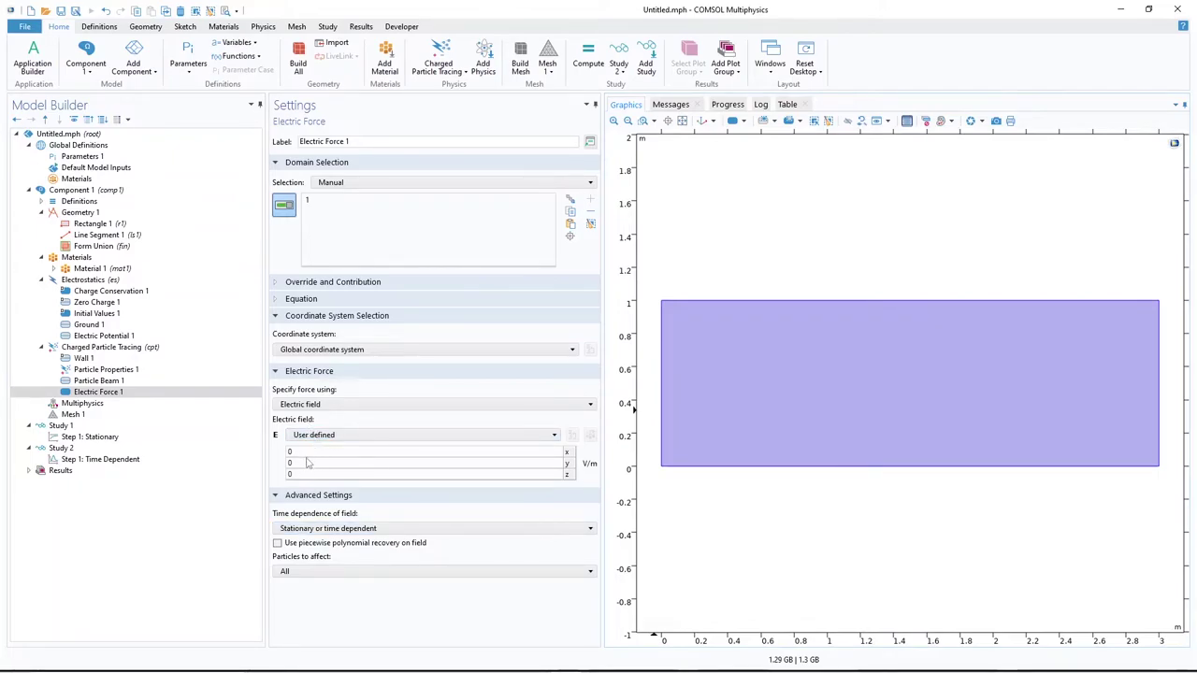
{"action": "left_click", "coordinate": [326, 436]}
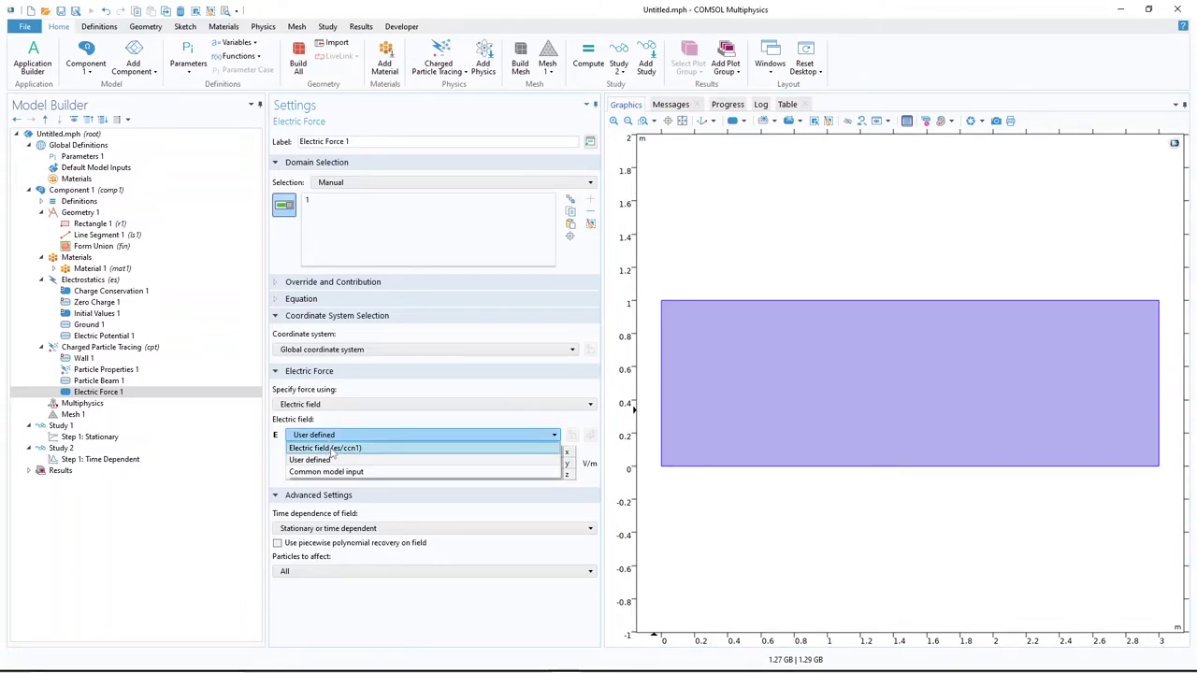
{"action": "left_click", "coordinate": [332, 449]}
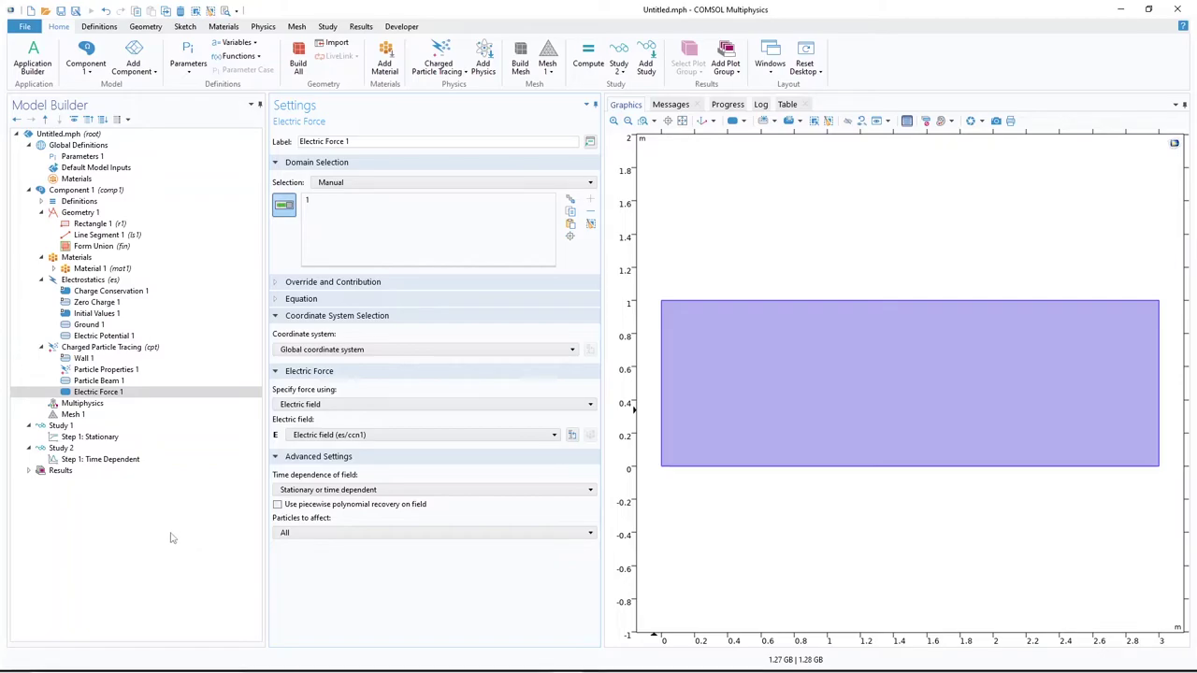
- Build the physics-controlled mesh with the Extremely fine element size
{"action": "left_click", "coordinate": [76, 415]}
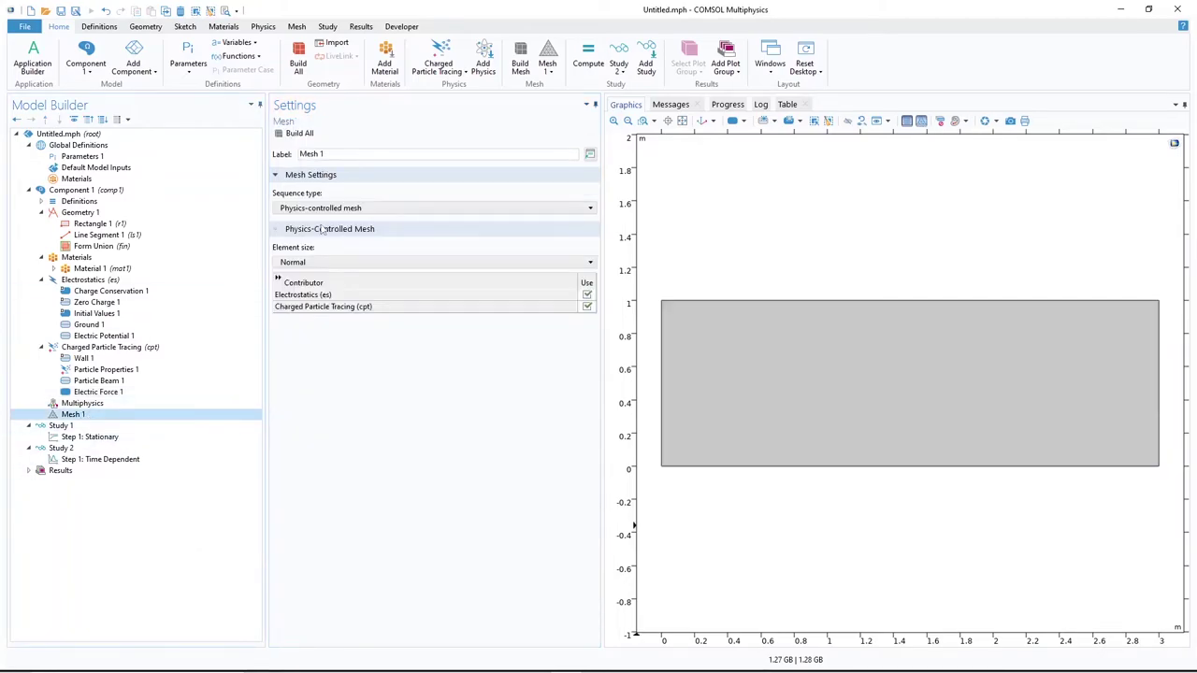
{"action": "left_click", "coordinate": [323, 207]}
{"action": "left_click", "coordinate": [323, 217]}
{"action": "left_click", "coordinate": [328, 263]}
{"action": "scroll", "coordinate": [328, 266], "scroll_direction": "up", "scroll_amount": 2}
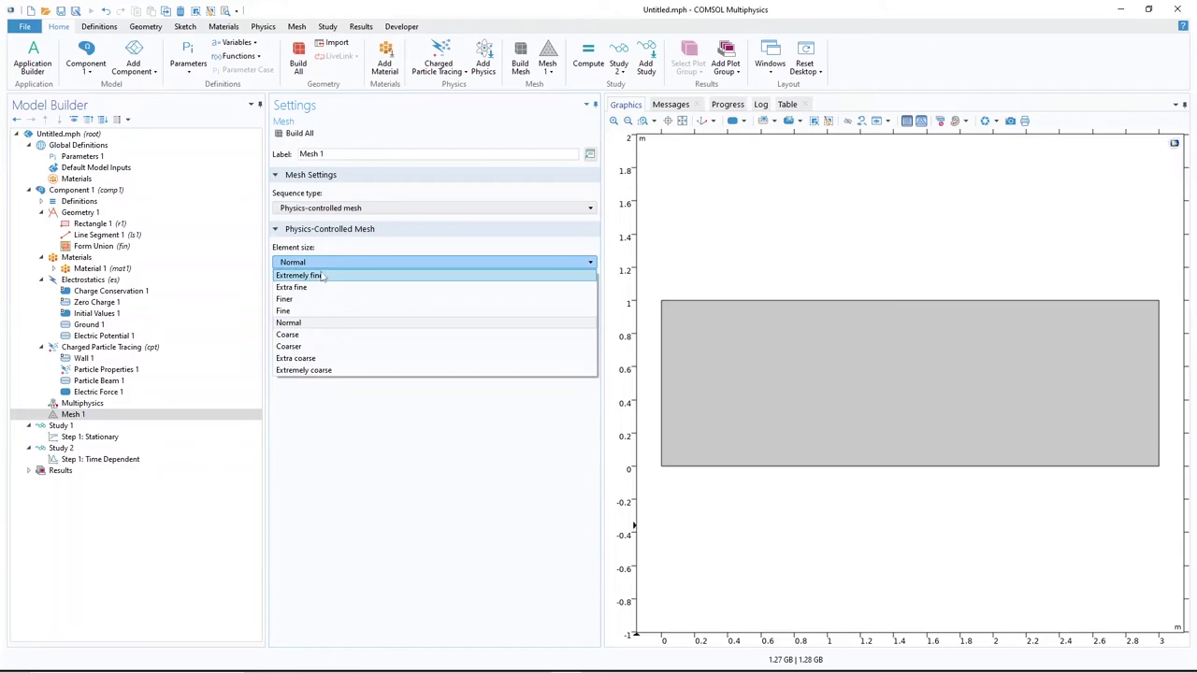
{"action": "left_click", "coordinate": [318, 273]}
{"action": "left_click", "coordinate": [299, 133]}
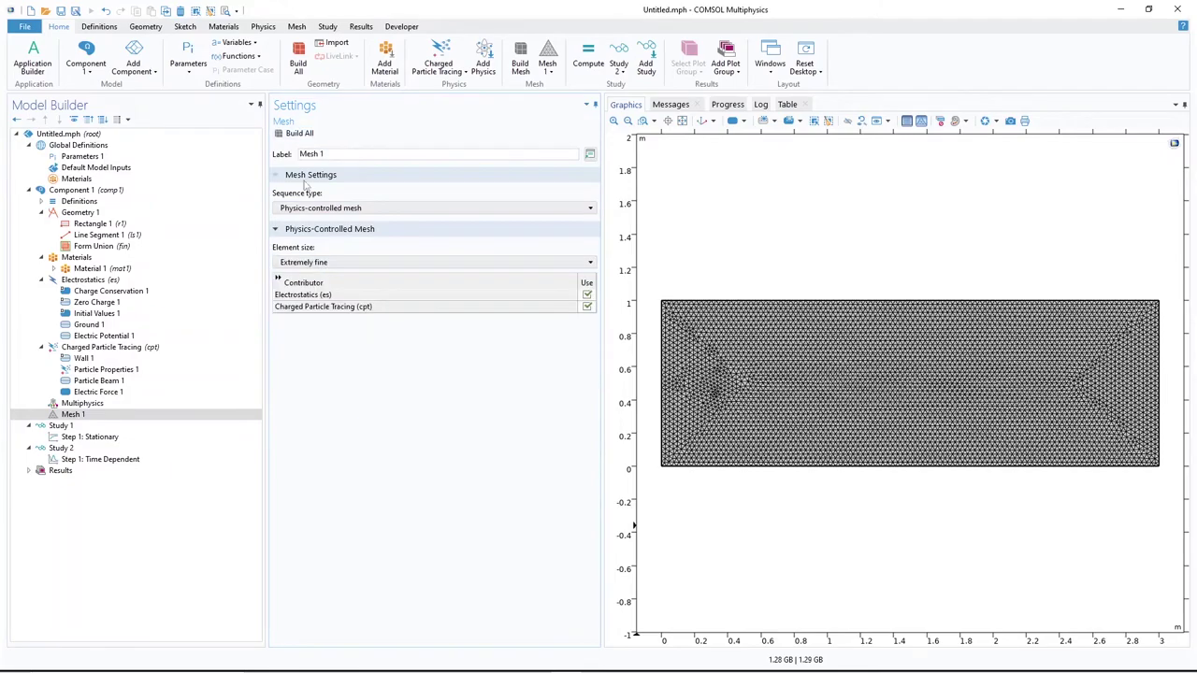
- Exclude Charged Particle Tracing from Study 1's Stationary step and compute the study
{"action": "left_click", "coordinate": [92, 436]}
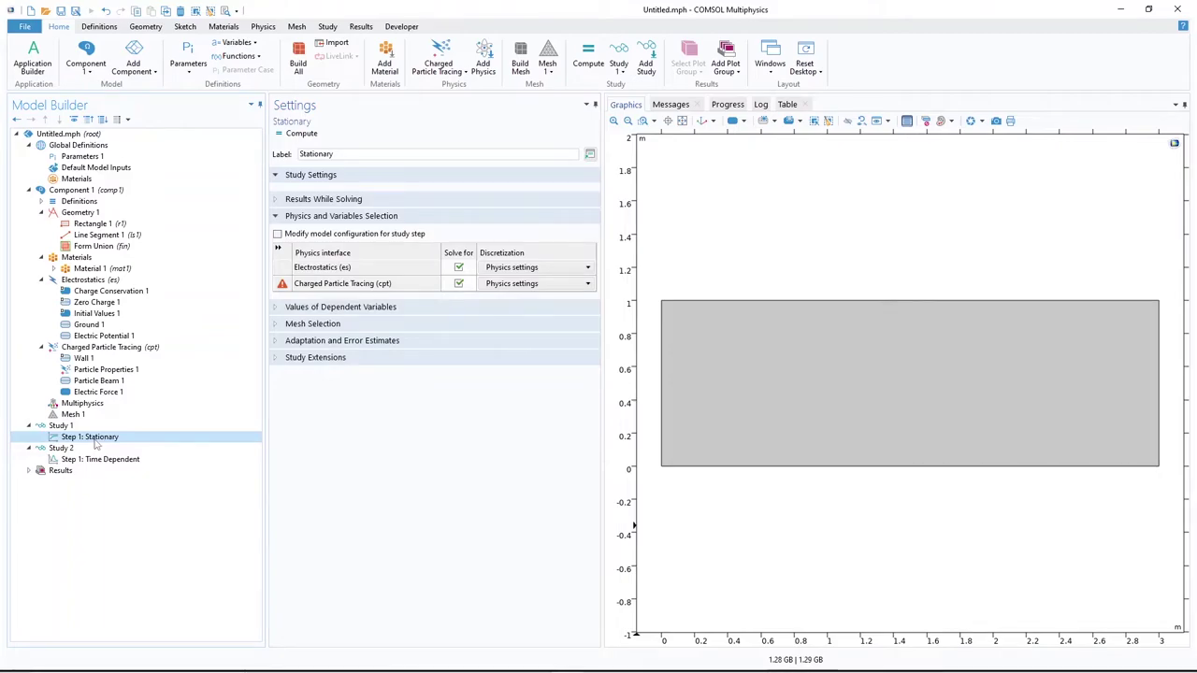
{"action": "left_click", "coordinate": [459, 284]}
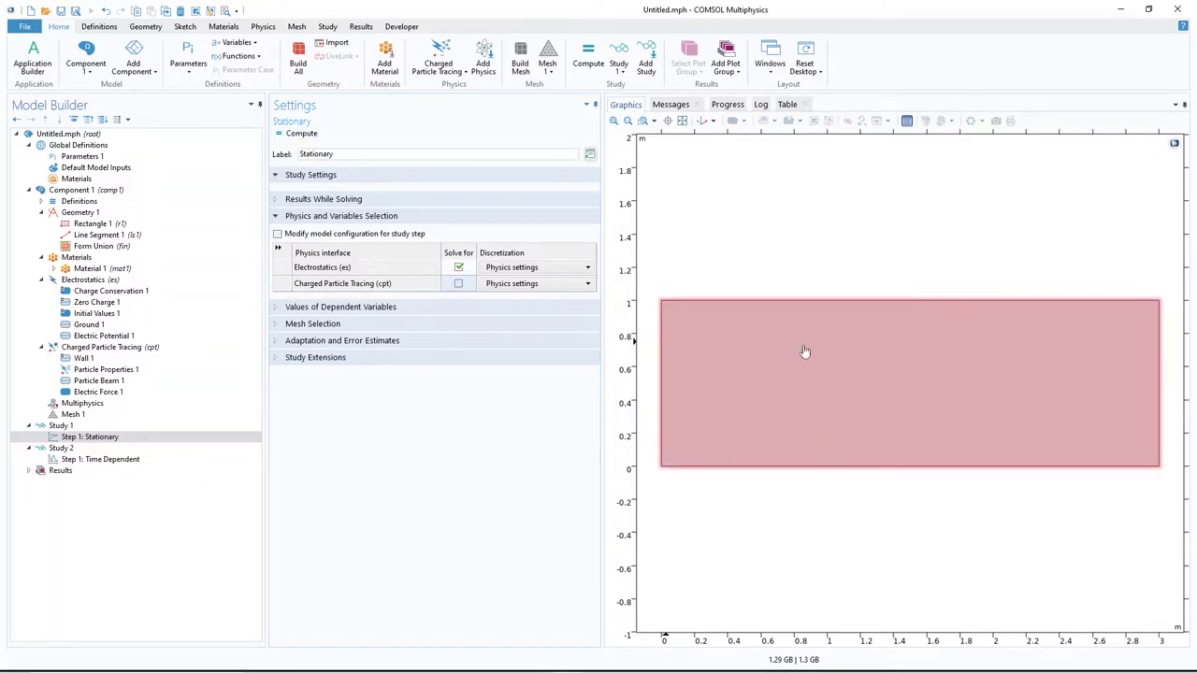
{"action": "key", "text": "F8"}
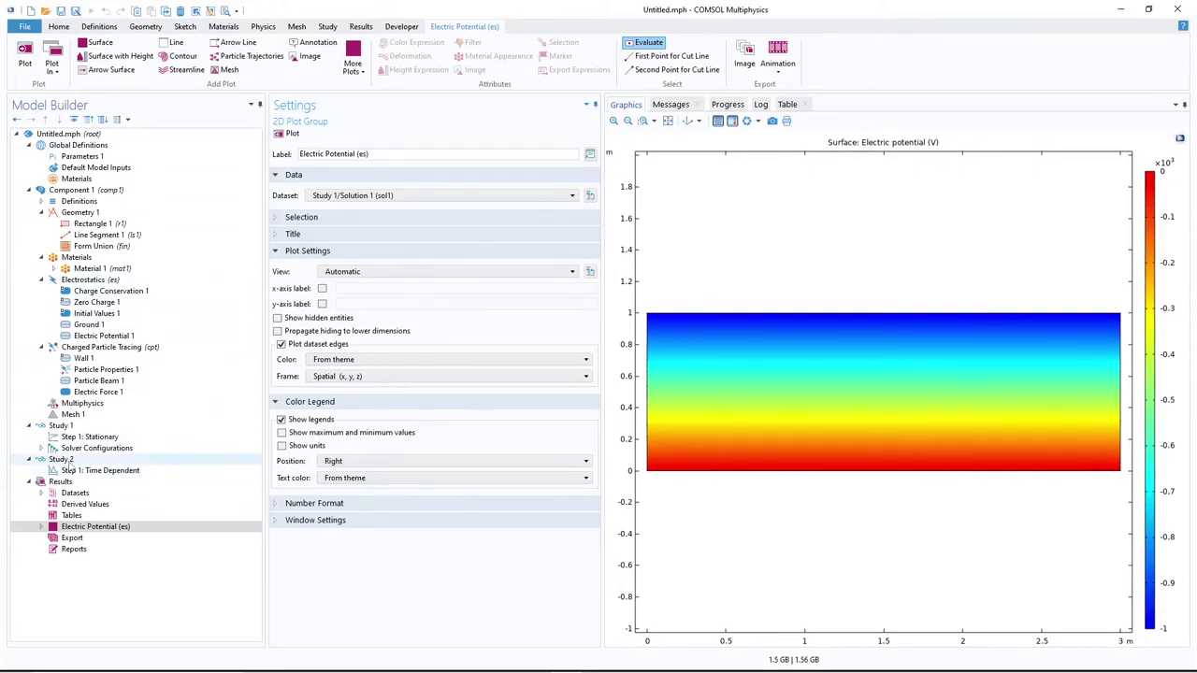
- Exclude Electrostatics from the physics solved in Study 2's Time Dependent step
{"action": "left_click", "coordinate": [103, 459]}
{"action": "left_click", "coordinate": [123, 471]}
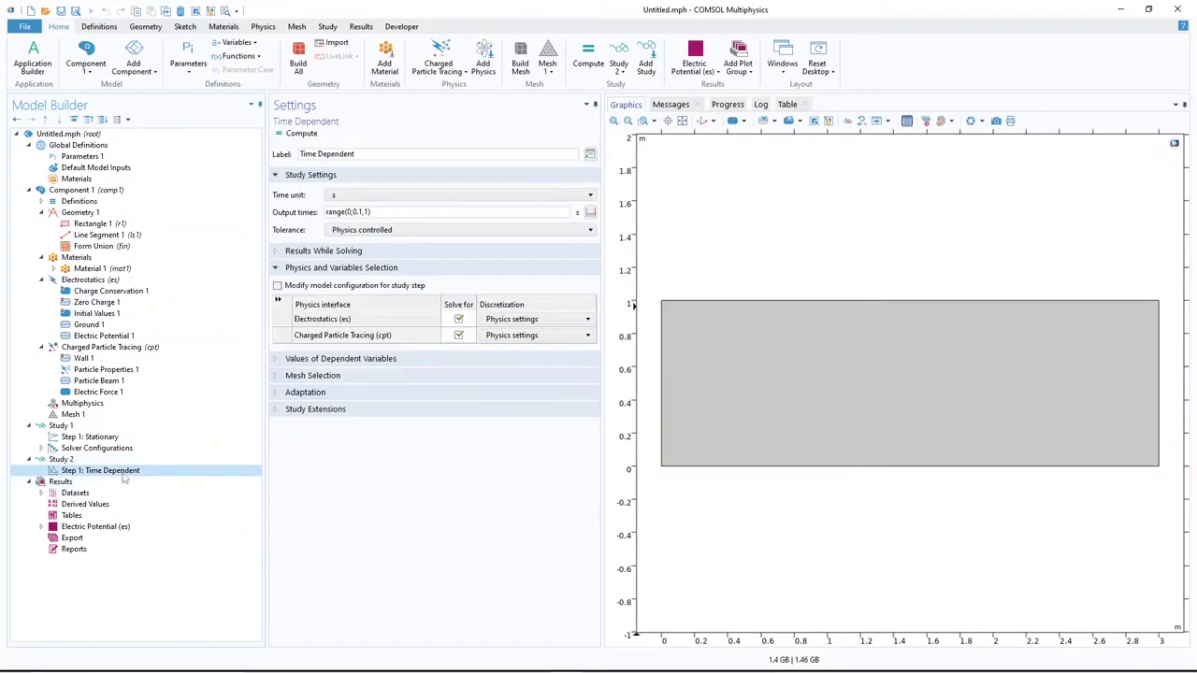
{"action": "left_click", "coordinate": [459, 319]}
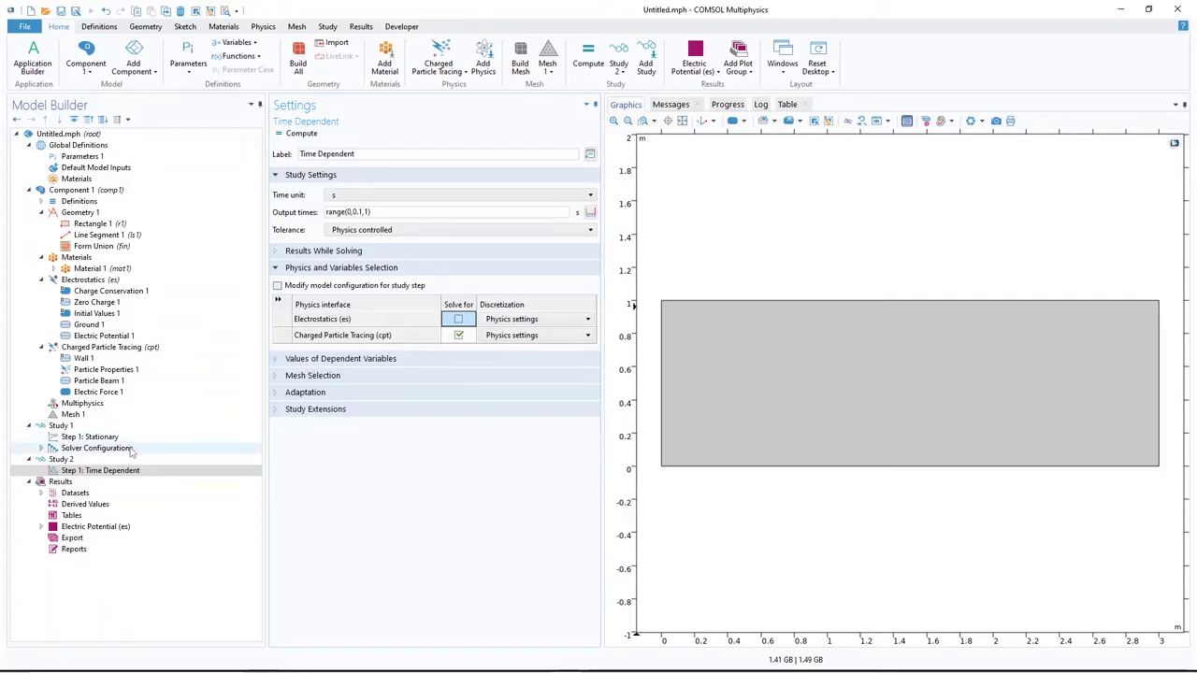
- Make the values of variables not solved for user controlled, taken from the solution of Study 1, Stationary
{"action": "left_click", "coordinate": [323, 362]}
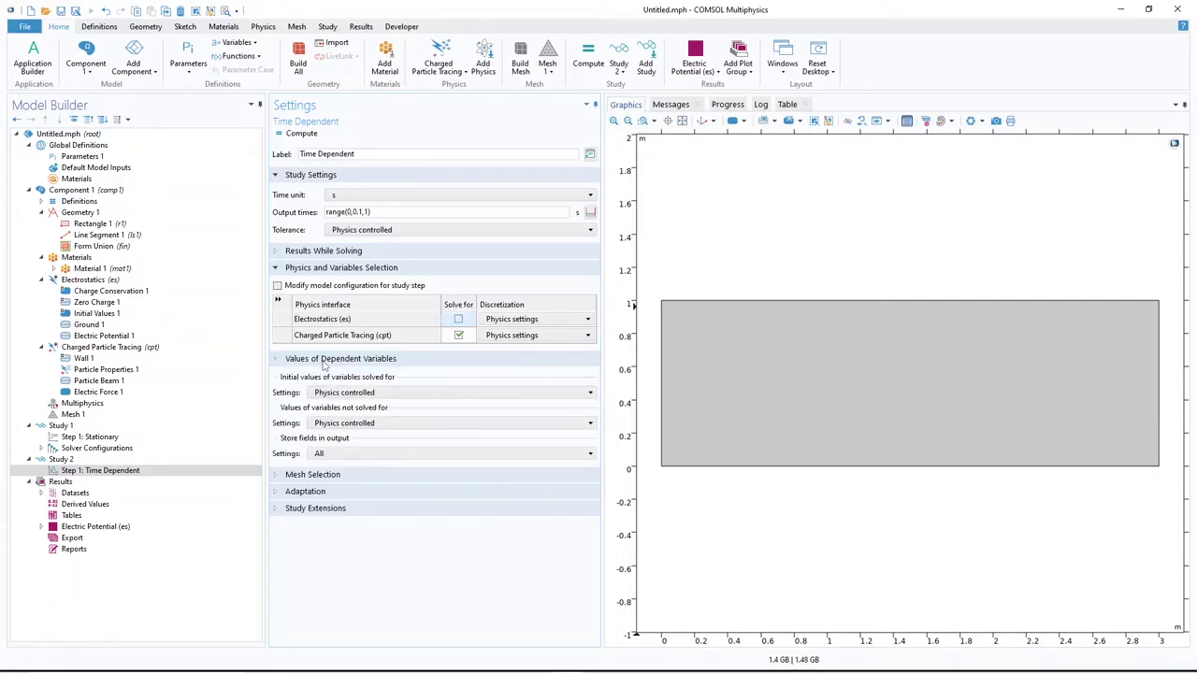
{"action": "left_click", "coordinate": [357, 423]}
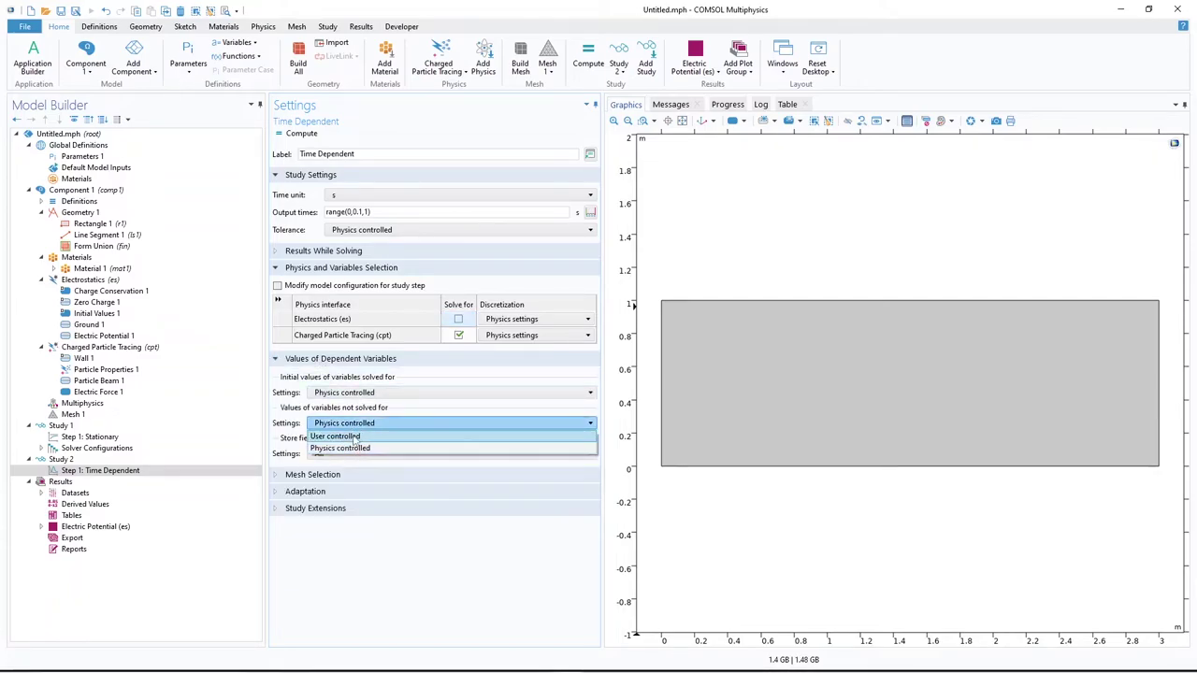
{"action": "left_click", "coordinate": [354, 445]}
{"action": "left_click", "coordinate": [353, 441]}
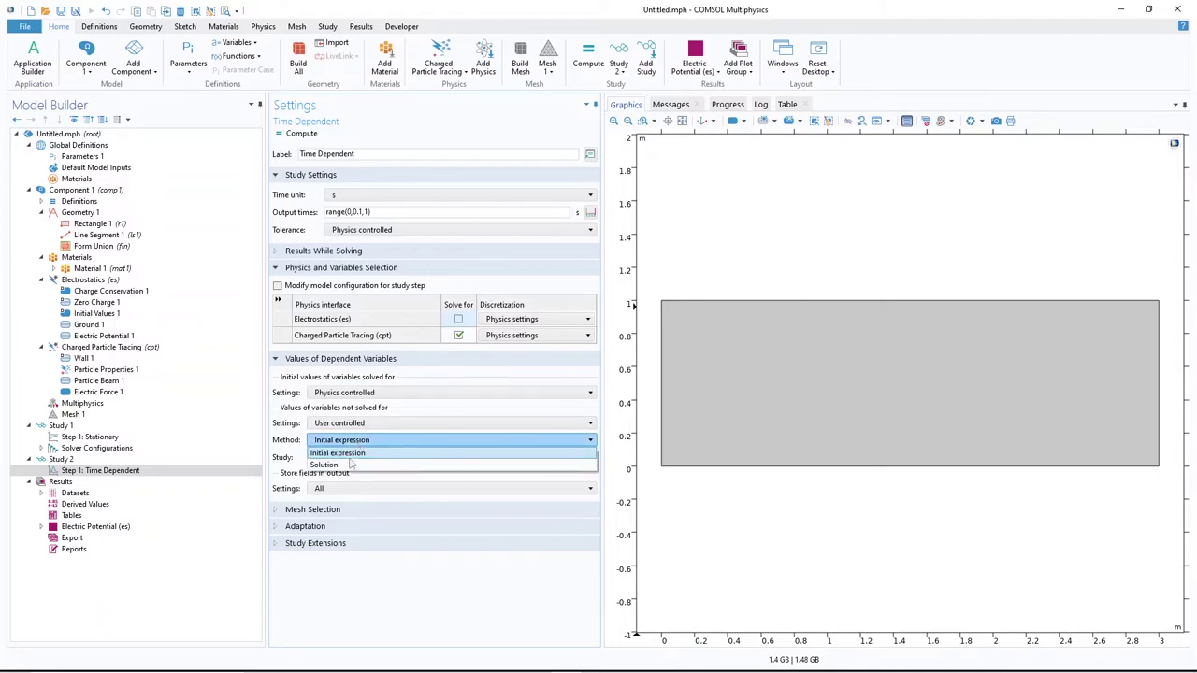
{"action": "left_click", "coordinate": [348, 464]}
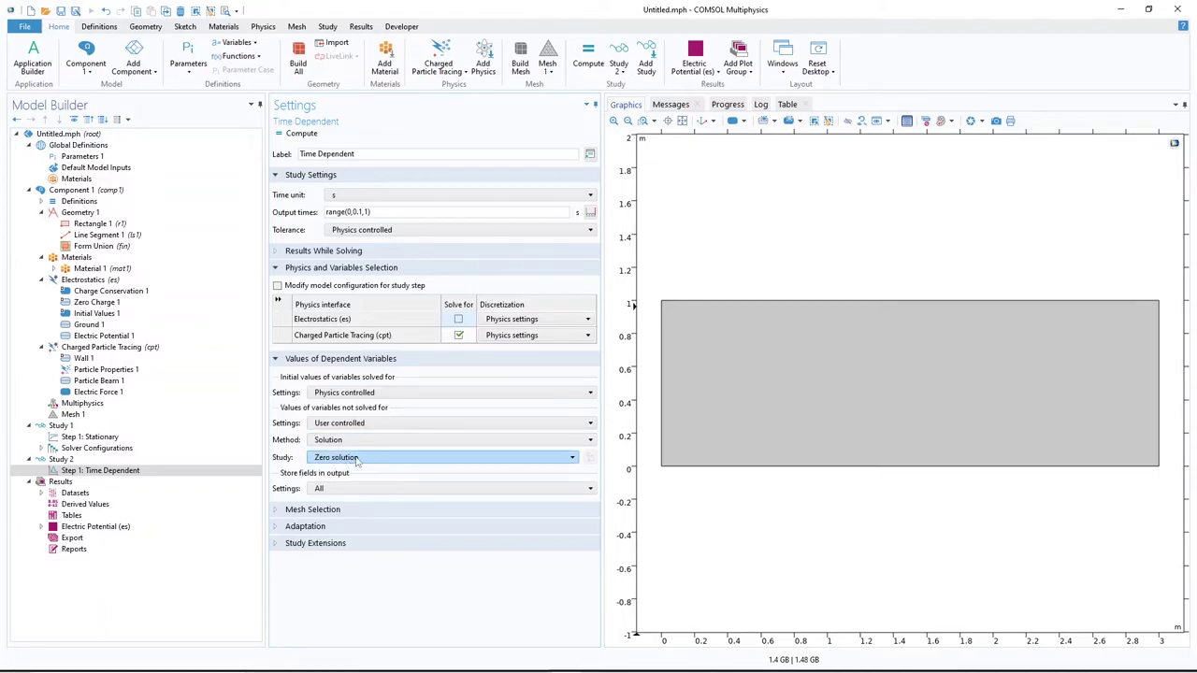
{"action": "left_click", "coordinate": [356, 458]}
{"action": "left_click", "coordinate": [363, 482]}
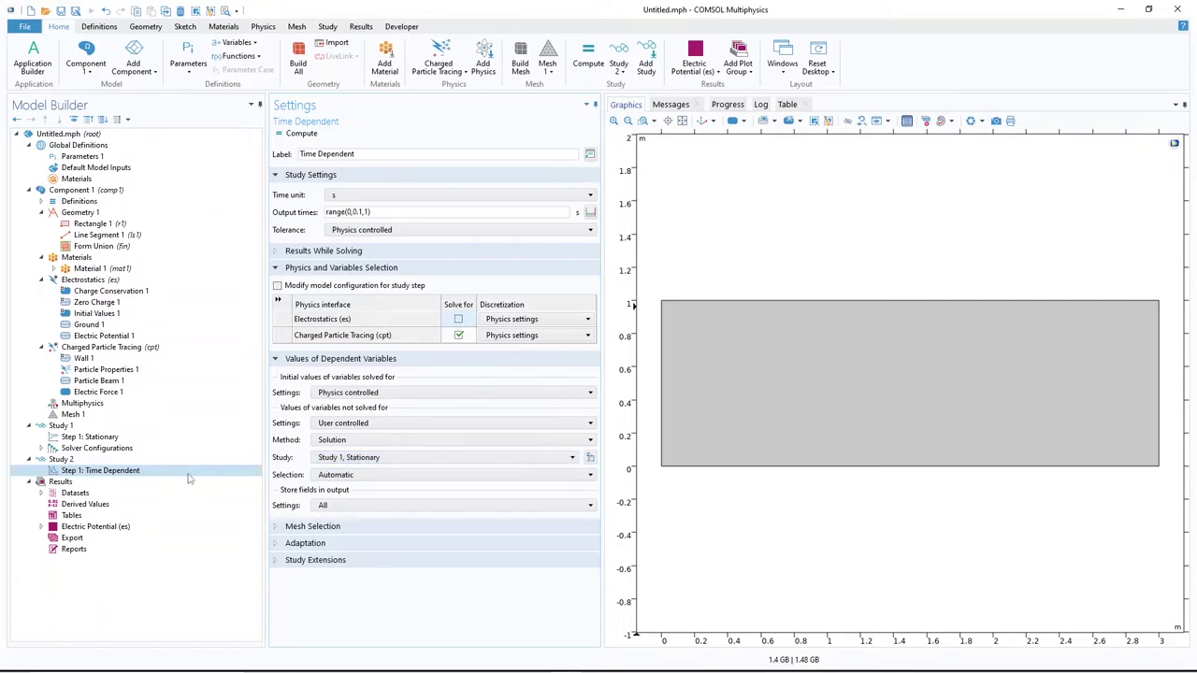
- Set the Time Dependent step's output times to range(0,1e-10,1e-7) and compute Study 2
{"action": "left_click", "coordinate": [85, 472]}
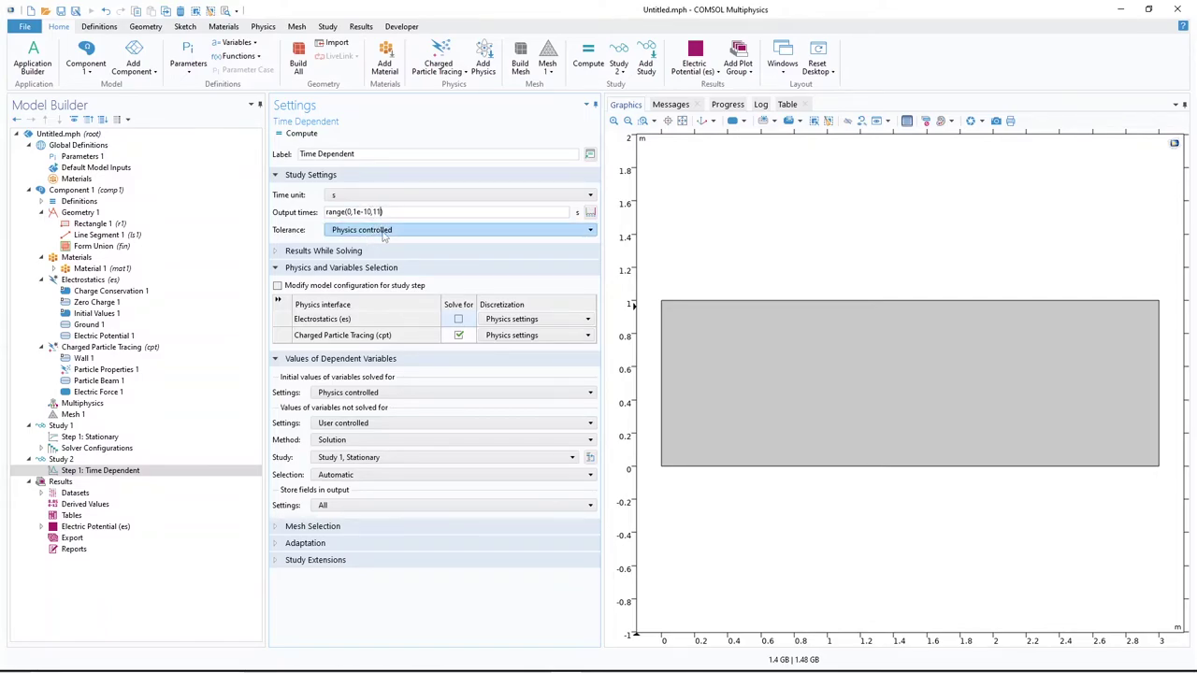
{"action": "type", "text": "e-7"}
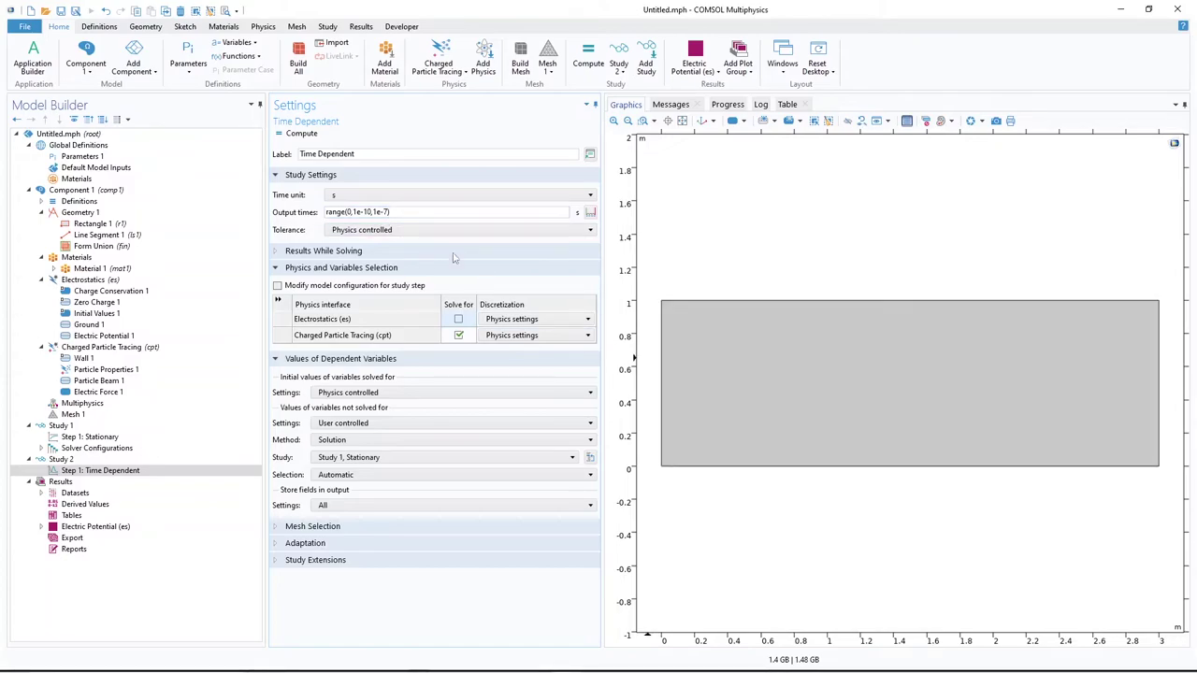
{"action": "left_click_drag", "start_coordinate": [373, 212], "coordinate": [390, 213]}
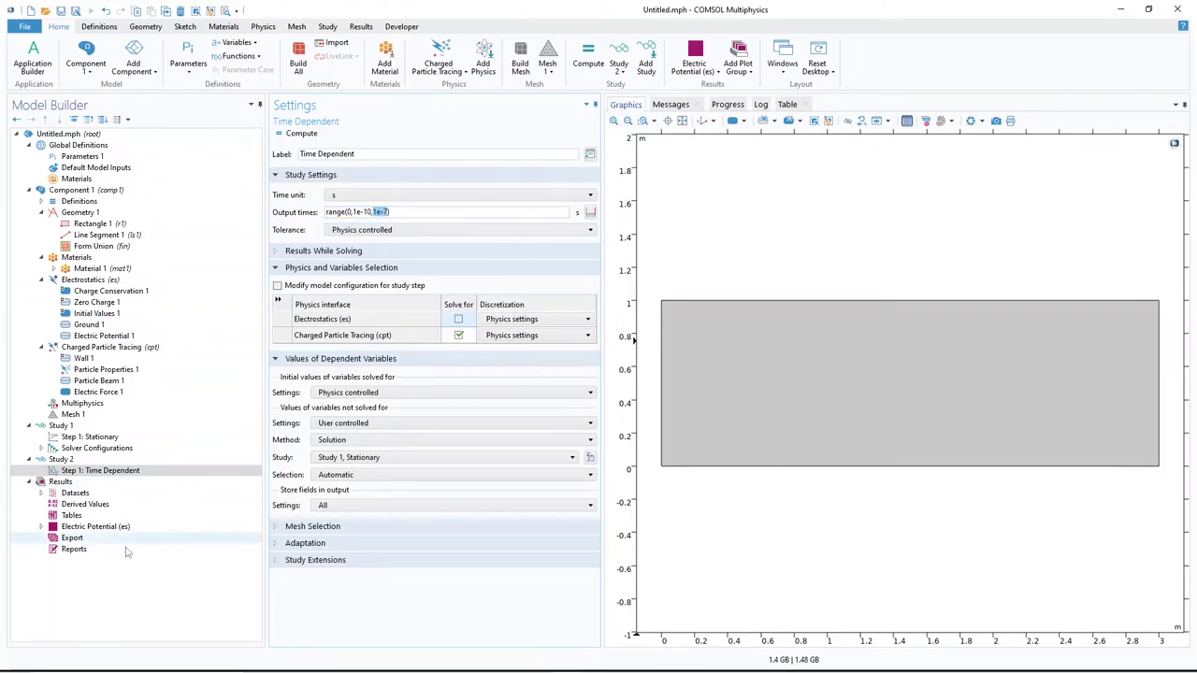
{"action": "left_click", "coordinate": [300, 134]}
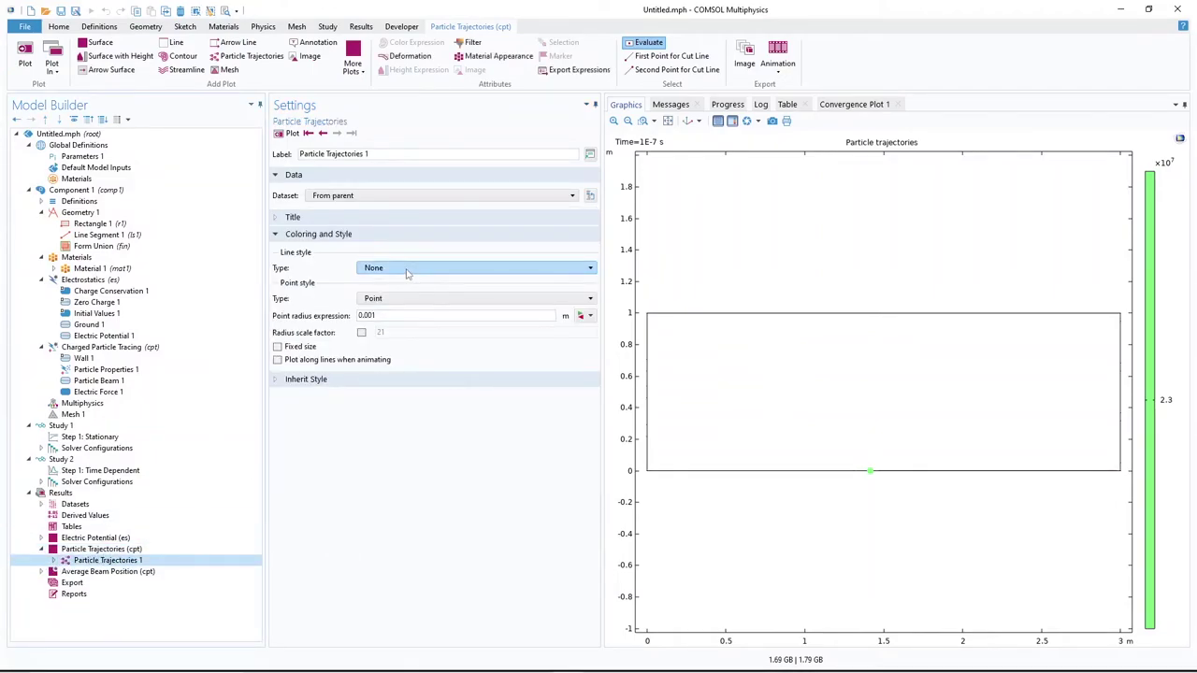
- Plot the particle trajectories with line type Line and point type None, and examine where the path meets the rectangle's bottom edge
{"action": "left_click", "coordinate": [407, 269]}
{"action": "left_click", "coordinate": [402, 288]}
{"action": "left_click", "coordinate": [399, 315]}
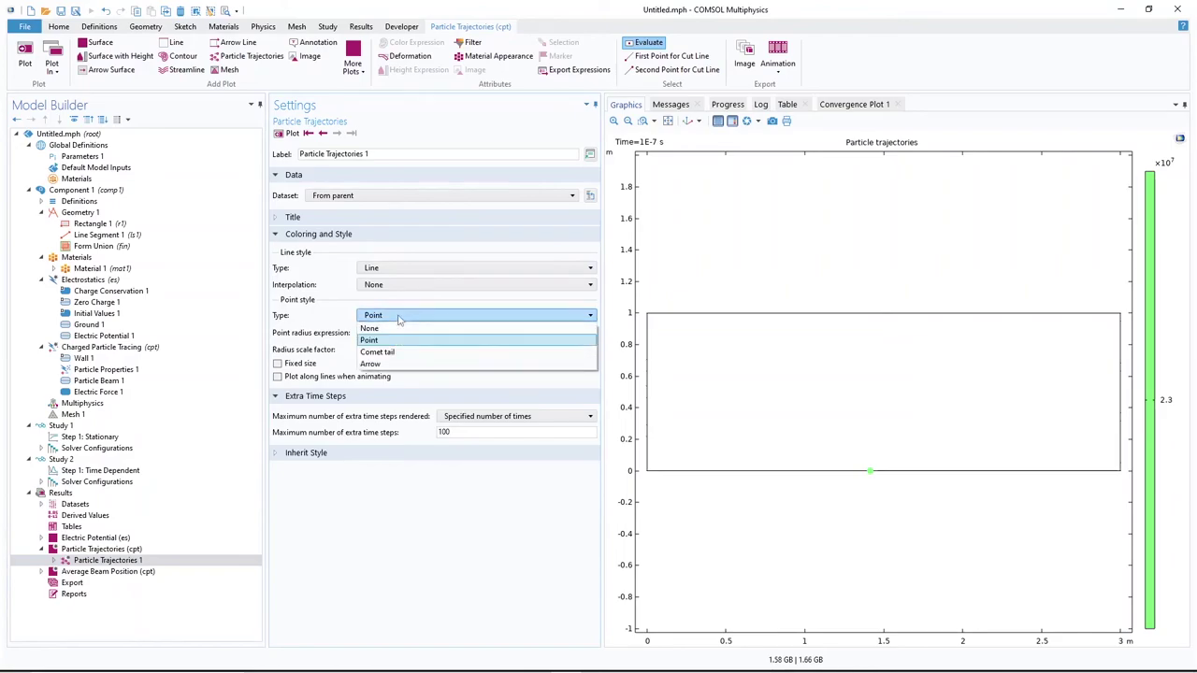
{"action": "left_click", "coordinate": [397, 328]}
{"action": "left_click", "coordinate": [288, 133]}
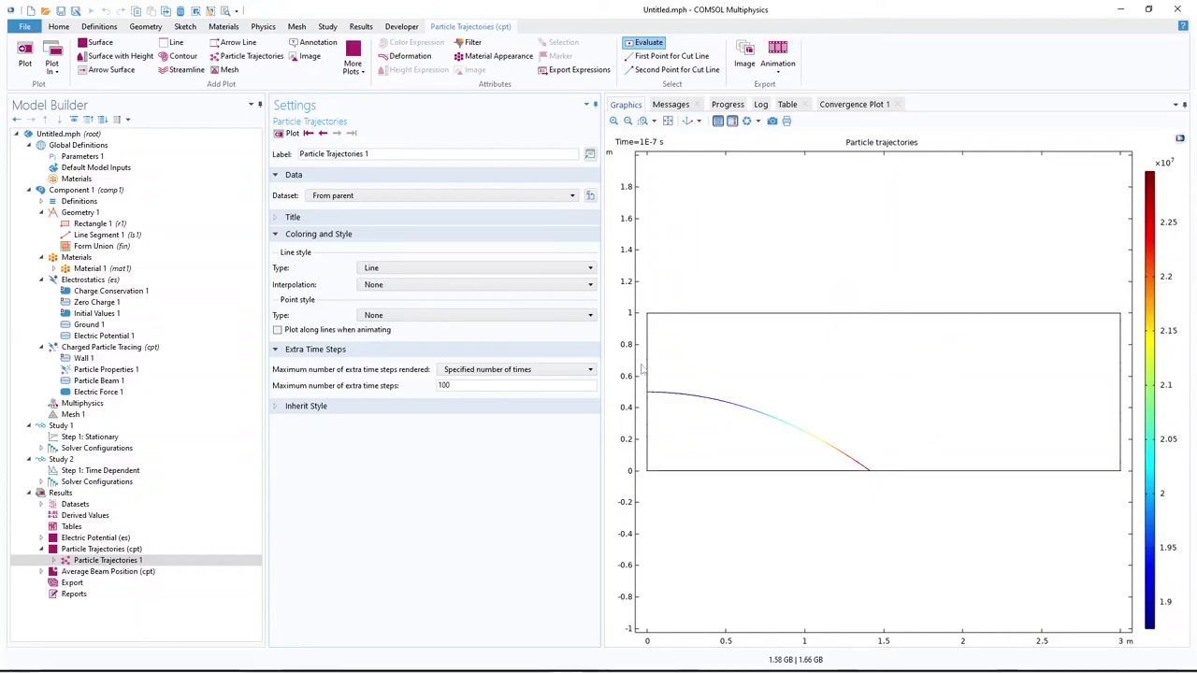
{"action": "left_click", "coordinate": [647, 121]}
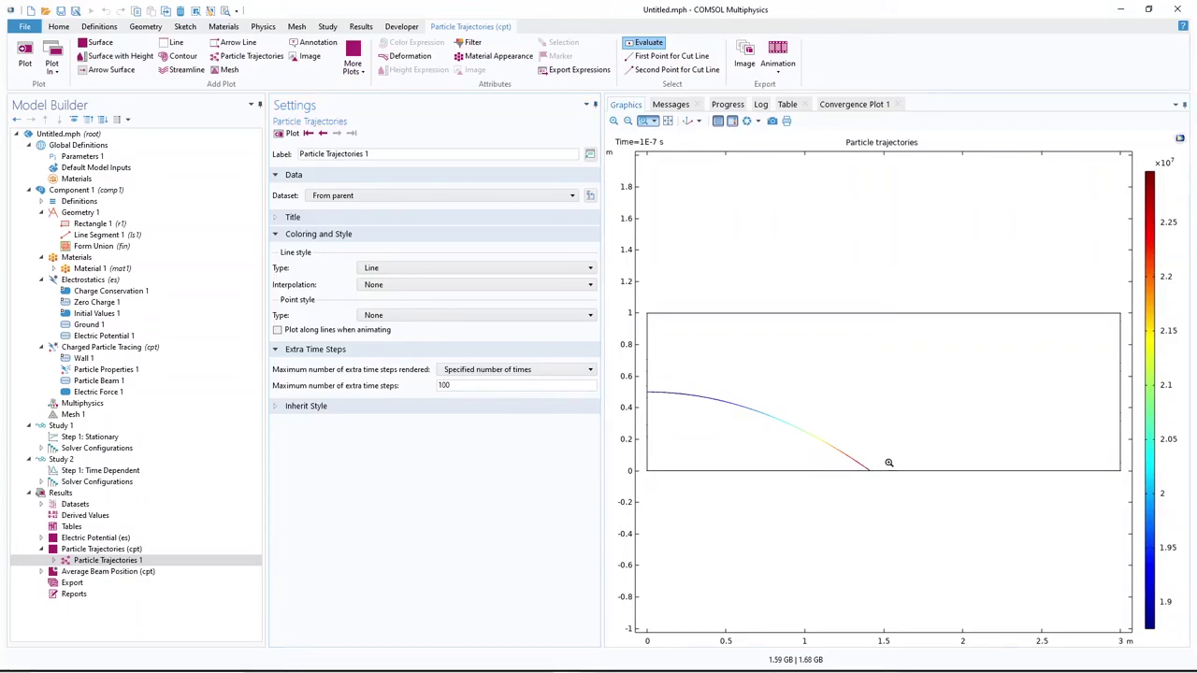
{"action": "left_click_drag", "start_coordinate": [887, 462], "coordinate": [870, 500]}
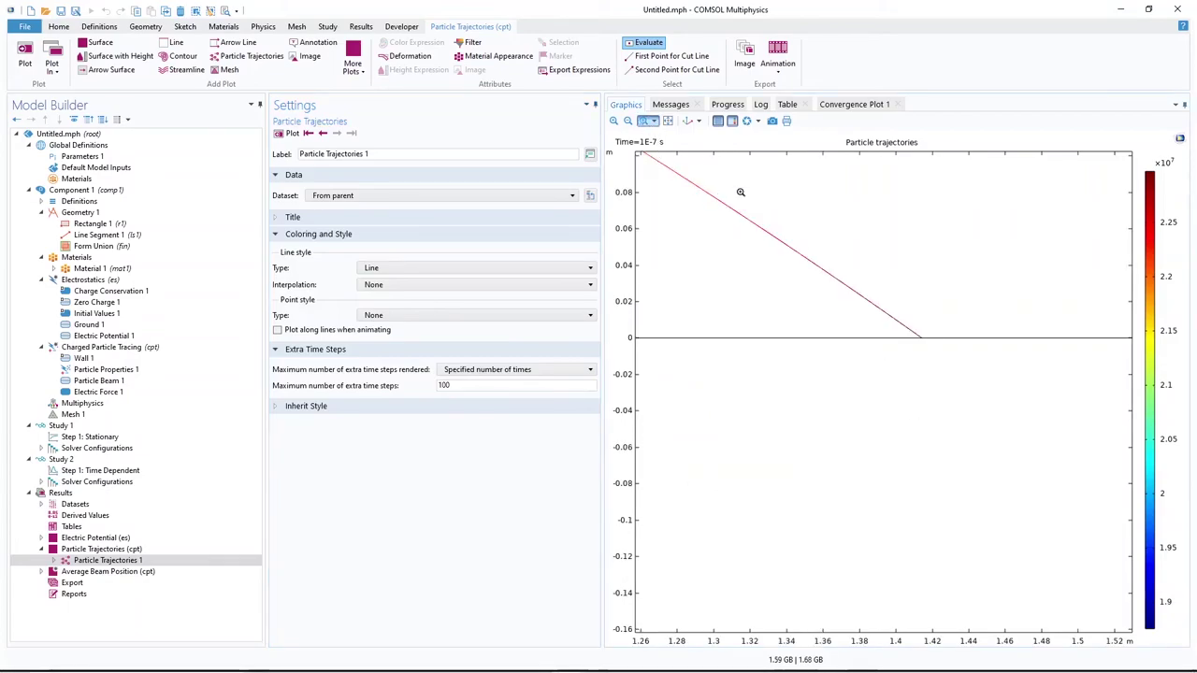
{"action": "scroll", "coordinate": [941, 323], "scroll_direction": "down", "scroll_amount": 3}
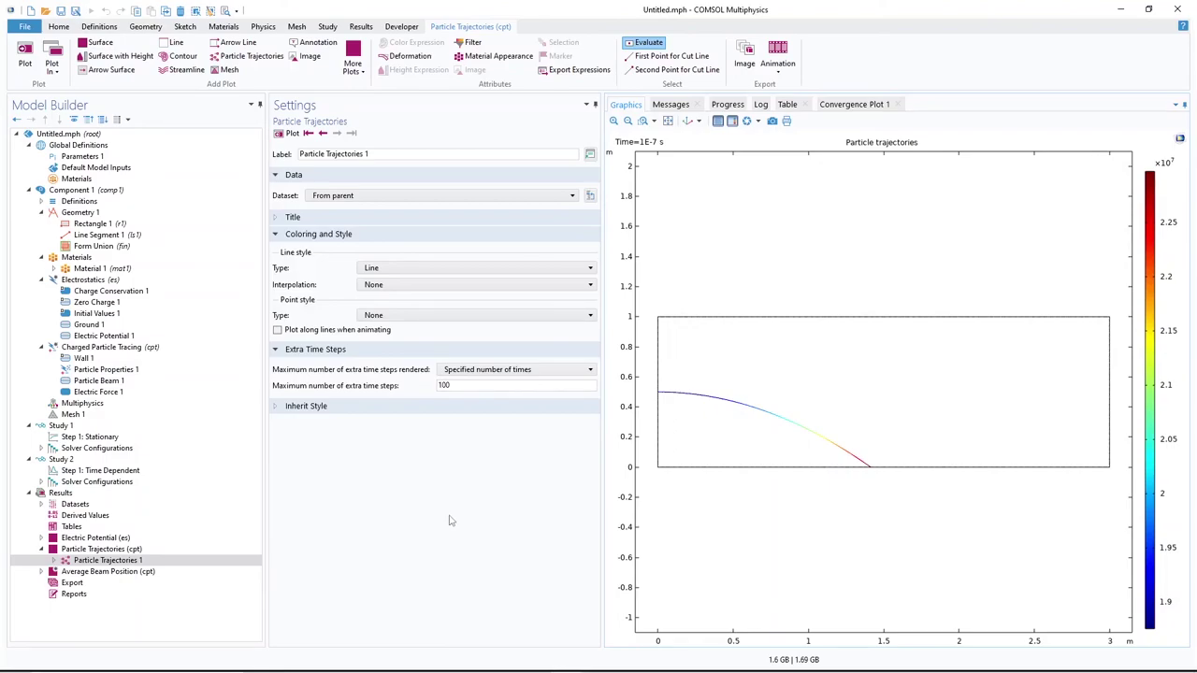
- Set Particle Beam 1 to release 100 particles with a 1-RMS beam emittance of 1[mm]
{"action": "left_click", "coordinate": [98, 381]}
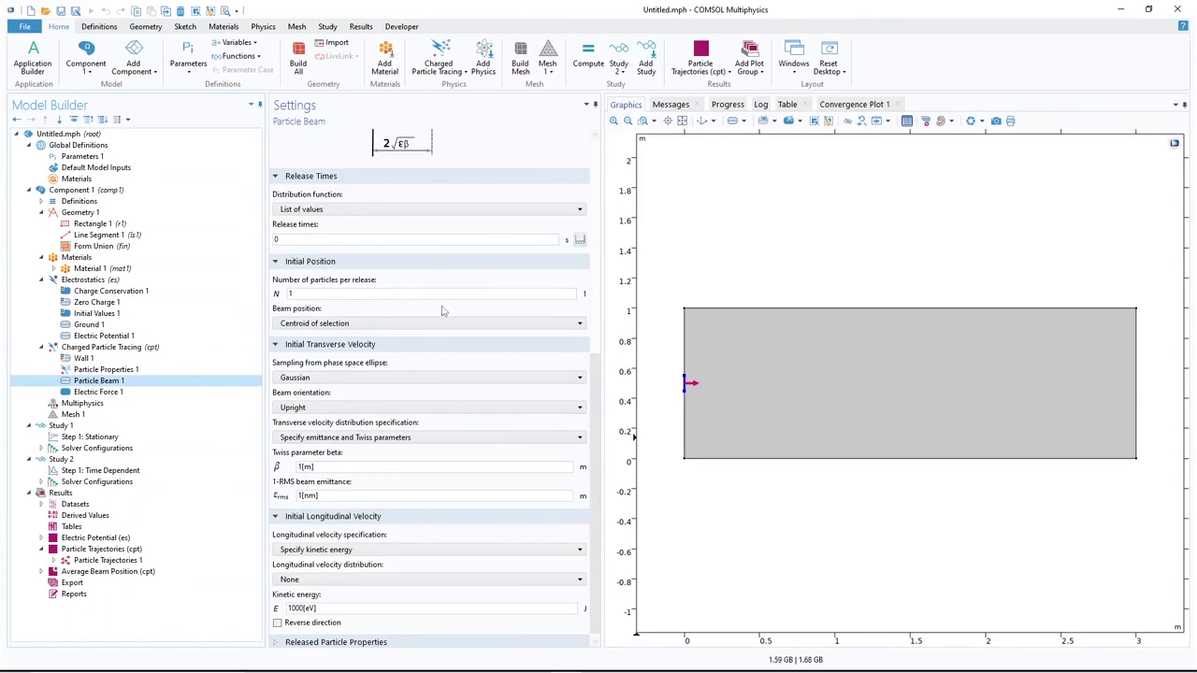
{"action": "left_click", "coordinate": [332, 292]}
{"action": "type", "text": "1"}
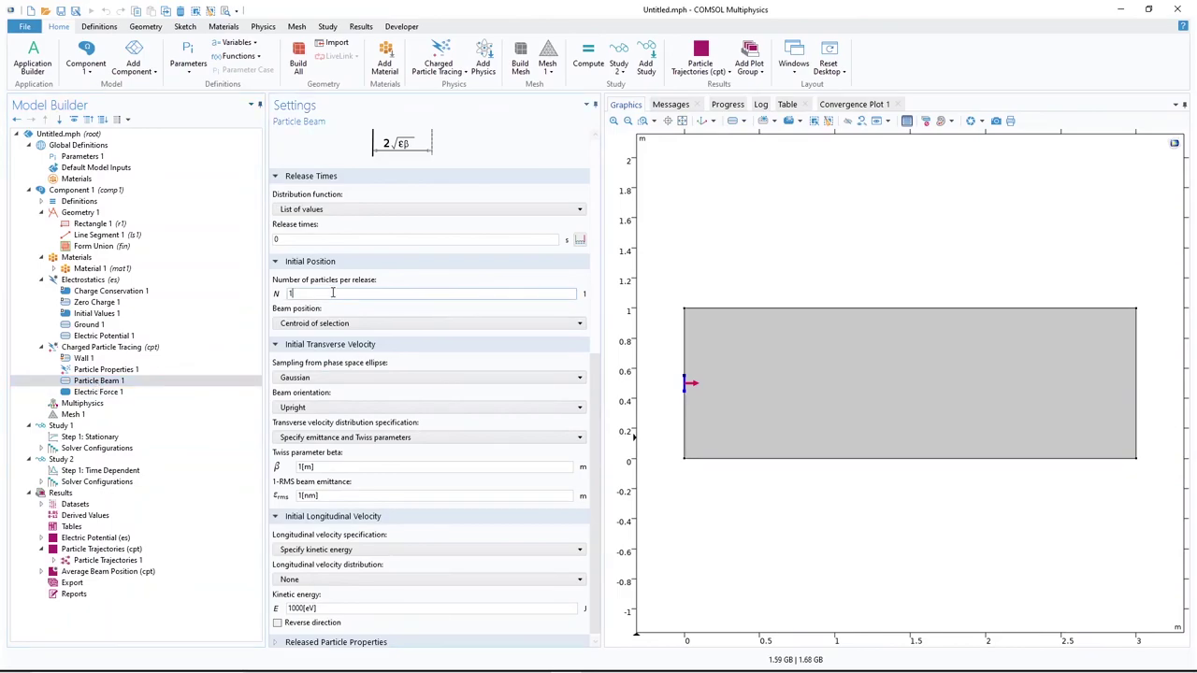
{"action": "type", "text": "00"}
{"action": "left_click", "coordinate": [309, 496]}
{"action": "key", "text": "BackSpace"}
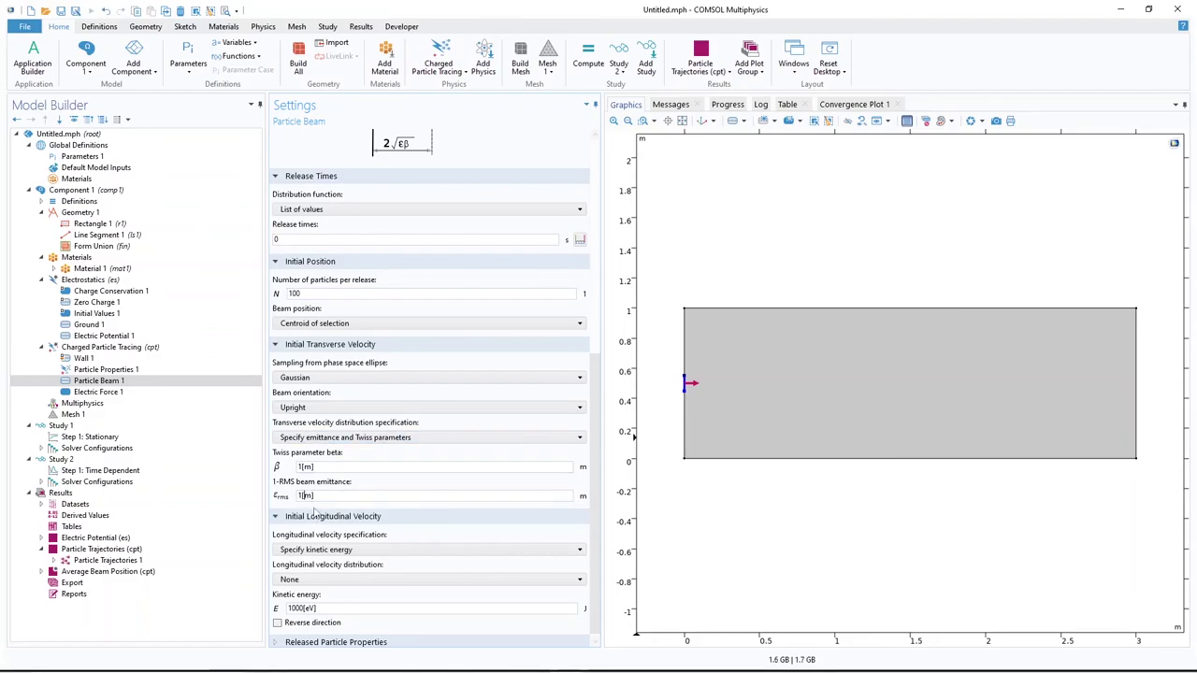
{"action": "type", "text": "m"}
{"action": "scroll", "coordinate": [599, 361], "scroll_direction": "up", "scroll_amount": 1}
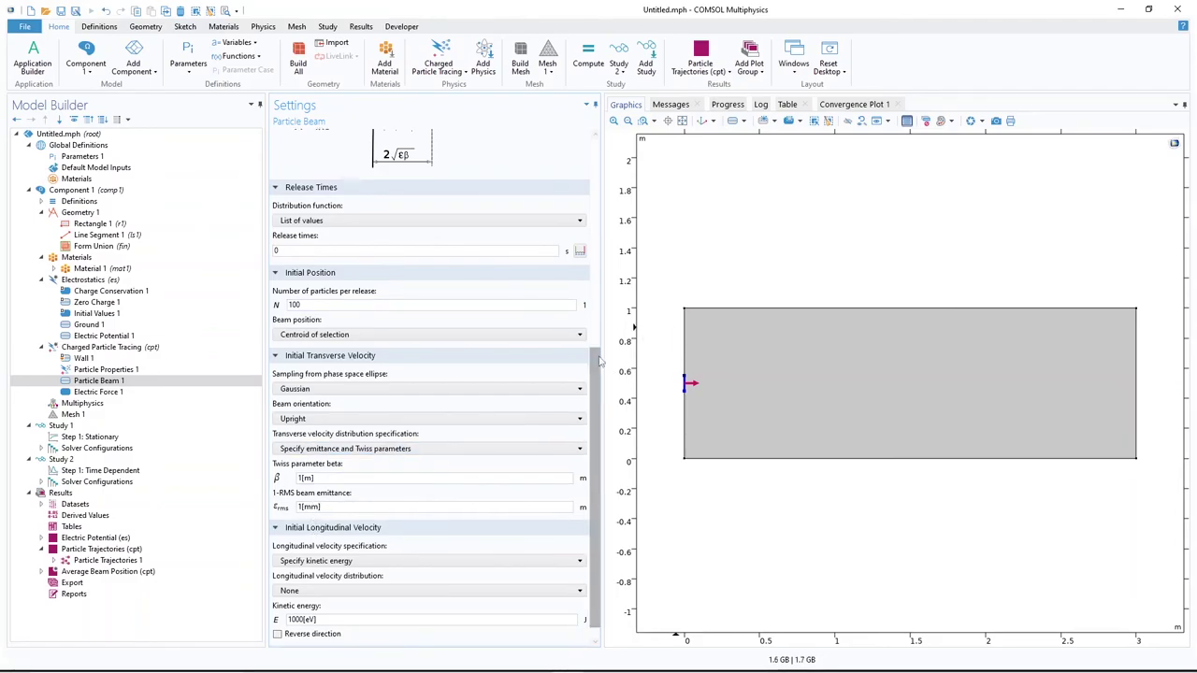
{"action": "scroll", "coordinate": [599, 361], "scroll_direction": "up", "scroll_amount": 5}
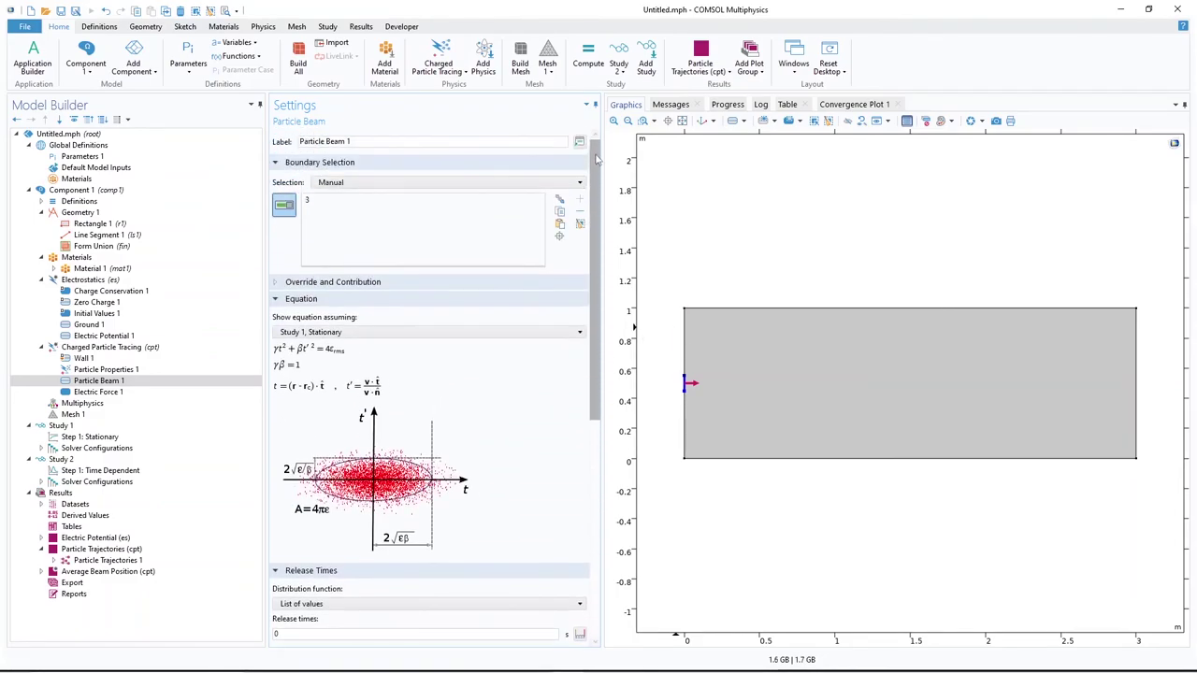
- Recompute Study 2 and examine the spread of the particle trajectories where they start on the rectangle's inlet edge
{"action": "left_click", "coordinate": [99, 469]}
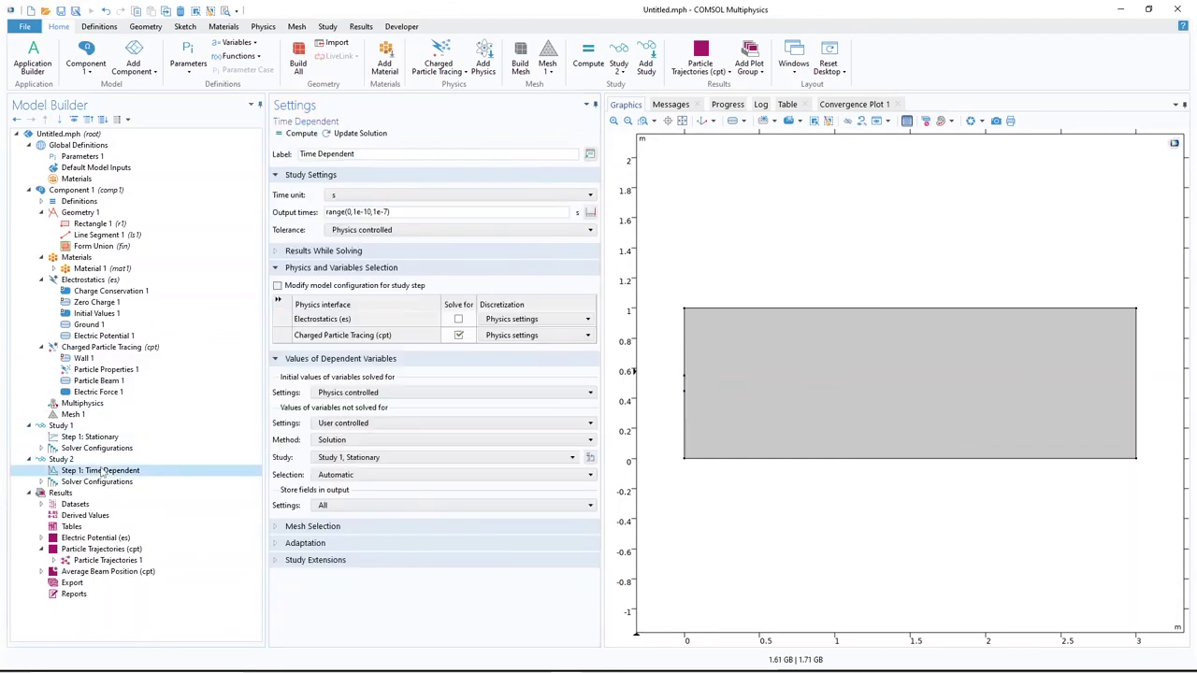
{"action": "left_click", "coordinate": [303, 134]}
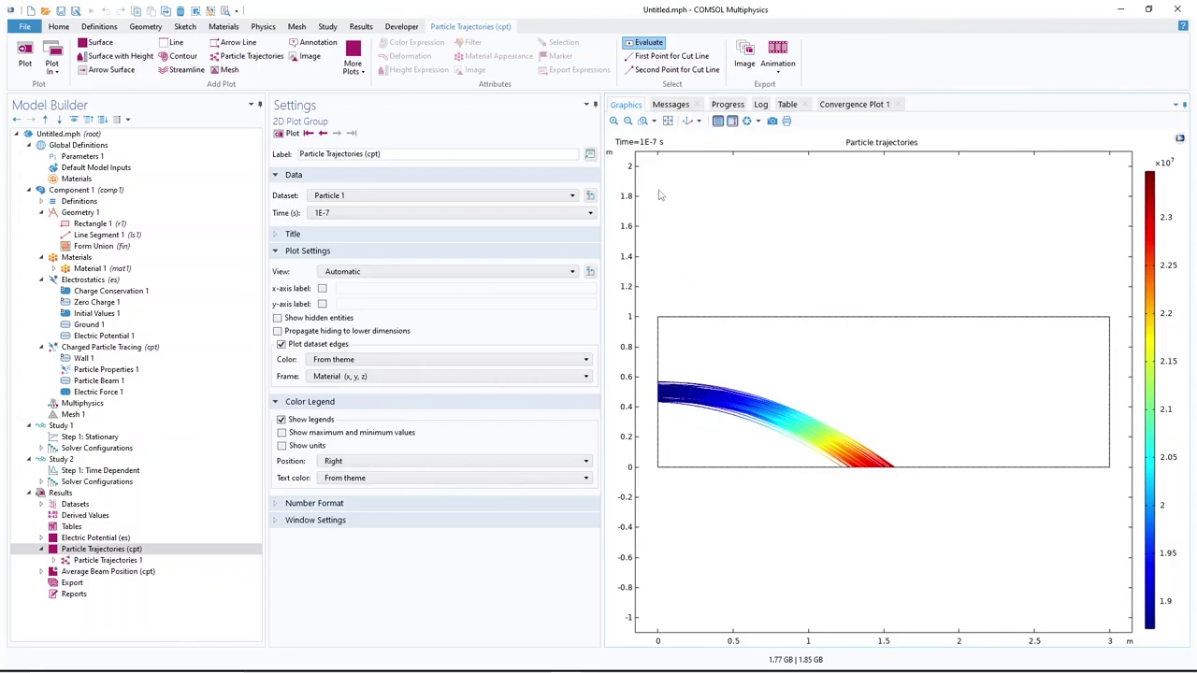
{"action": "left_click", "coordinate": [642, 121]}
{"action": "left_click_drag", "start_coordinate": [703, 375], "coordinate": [660, 404]}
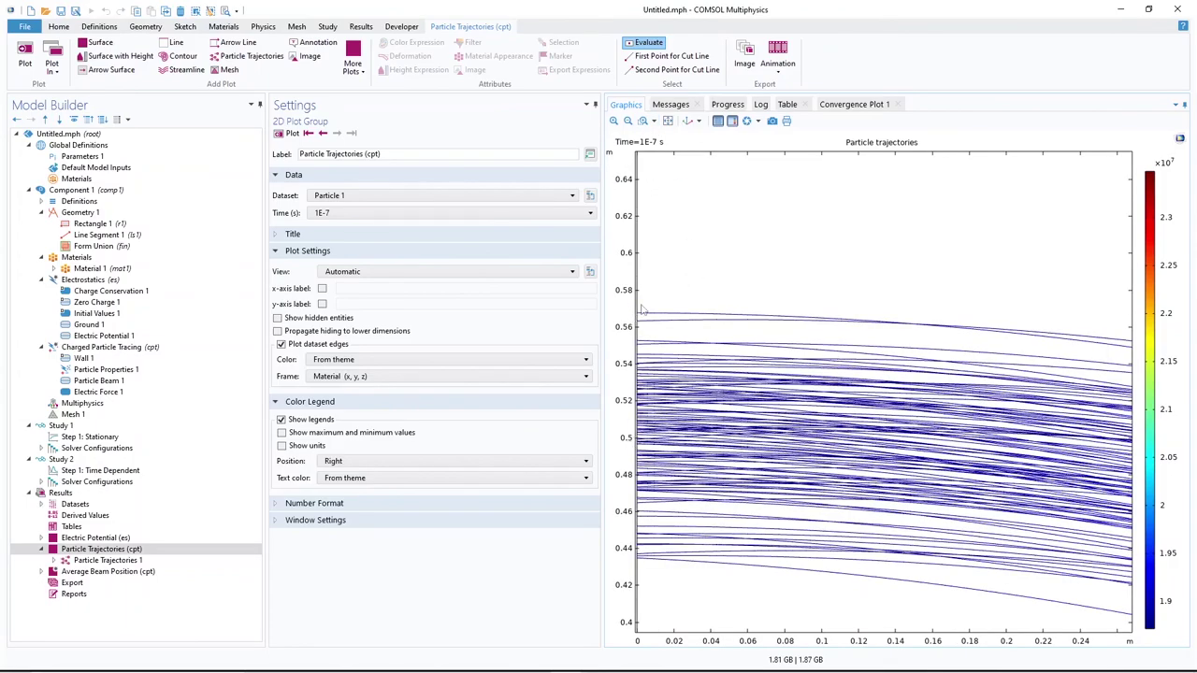
{"action": "left_click", "coordinate": [642, 120]}
{"action": "left_click_drag", "start_coordinate": [739, 261], "coordinate": [596, 565]}
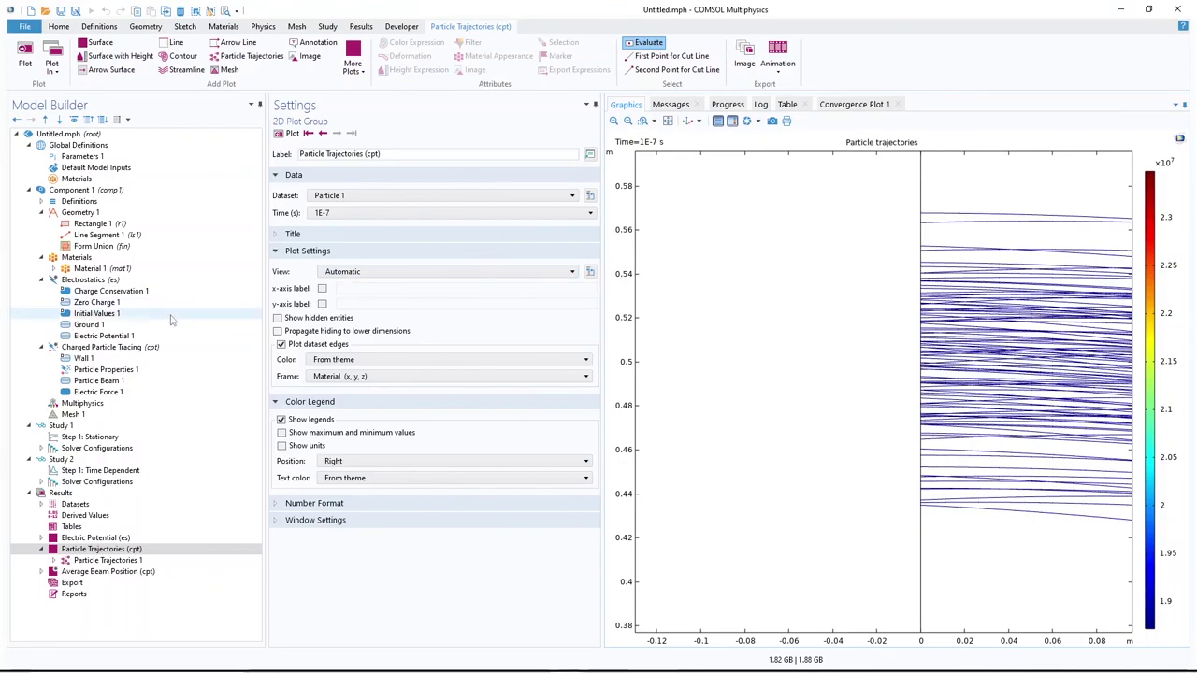
- Review Particle Beam 1's release edge and its initial position and transverse velocity settings
{"action": "left_click", "coordinate": [147, 385]}
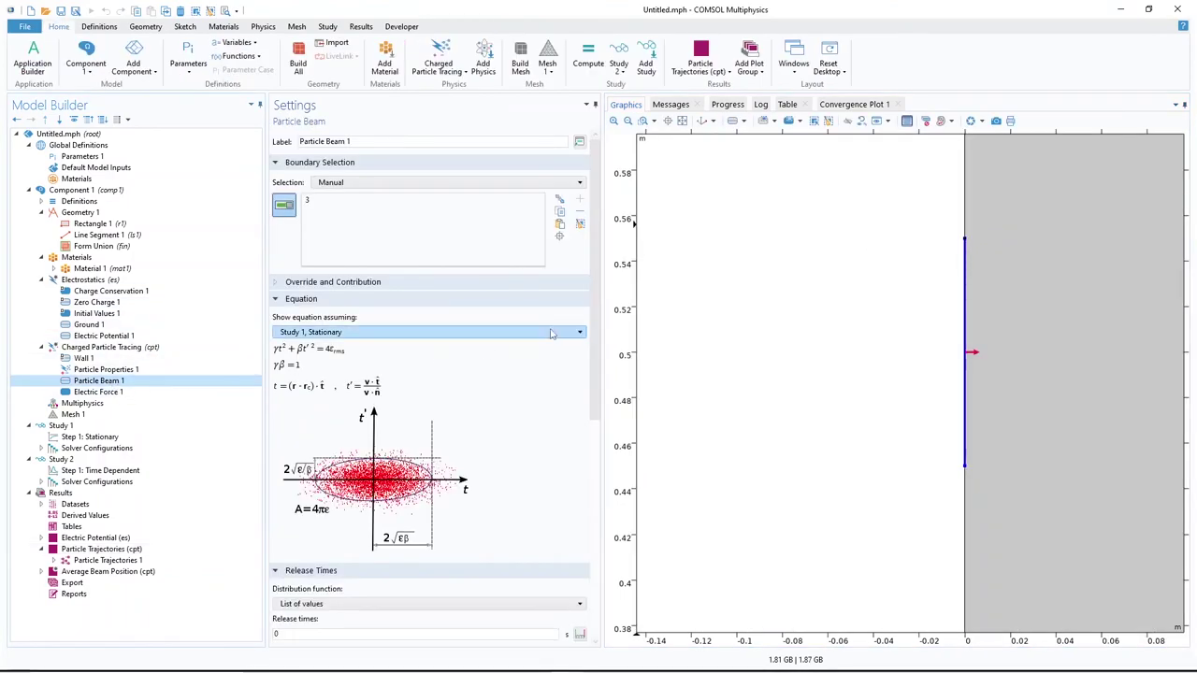
{"action": "scroll", "coordinate": [595, 269], "scroll_direction": "down", "scroll_amount": 1}
{"action": "left_click_drag", "start_coordinate": [595, 269], "coordinate": [600, 435]}
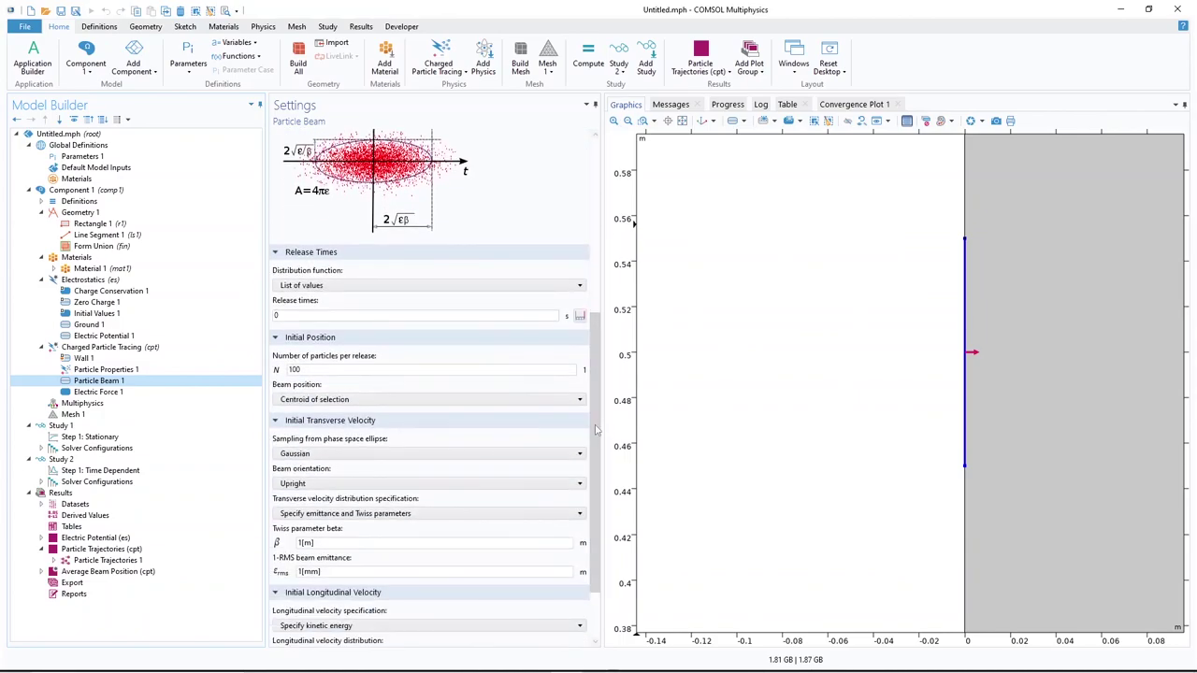